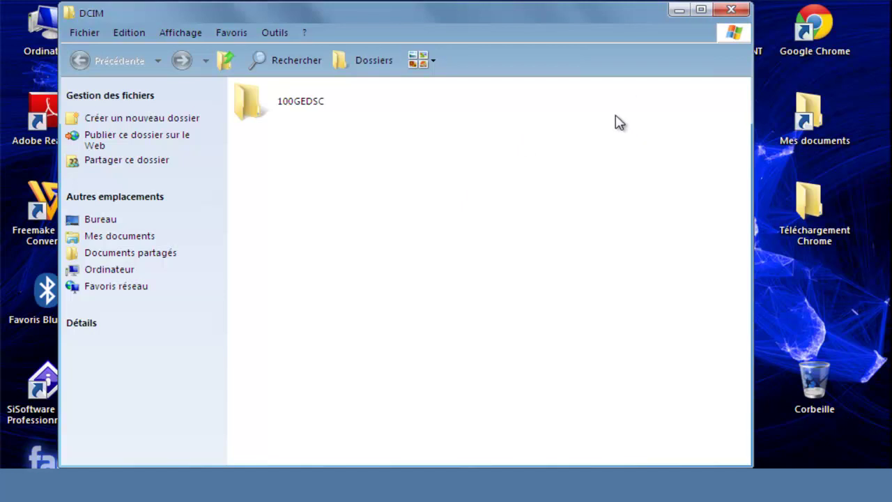
Close the DCIM folder window and minimize the Ocarina Cheat Code Manager window
{"action": "key", "text": "alt+F4"}
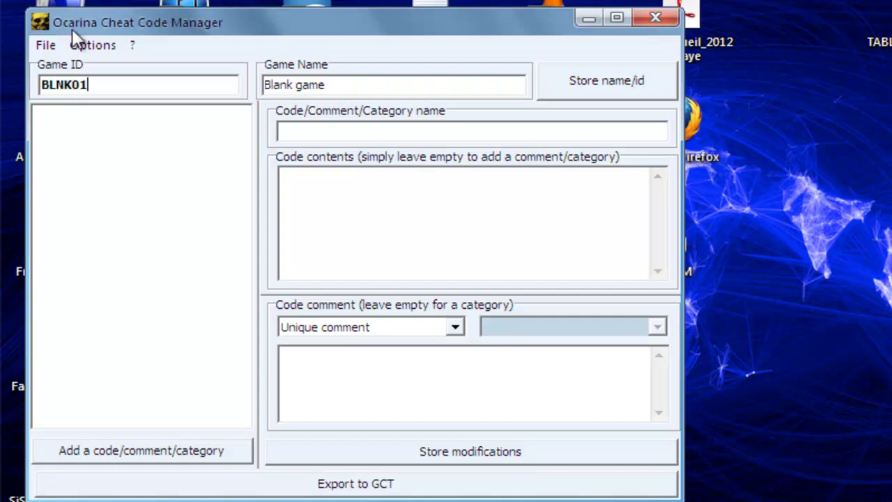
{"action": "left_click", "coordinate": [593, 19]}
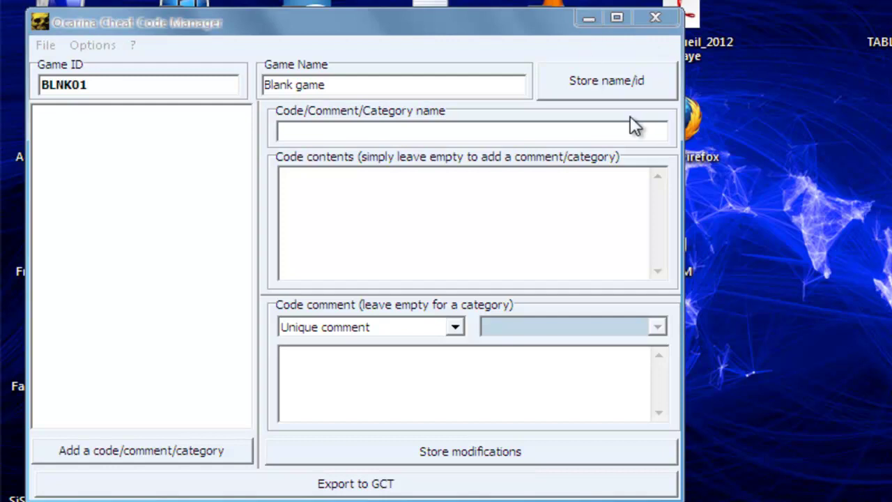
{"action": "left_click", "coordinate": [586, 26]}
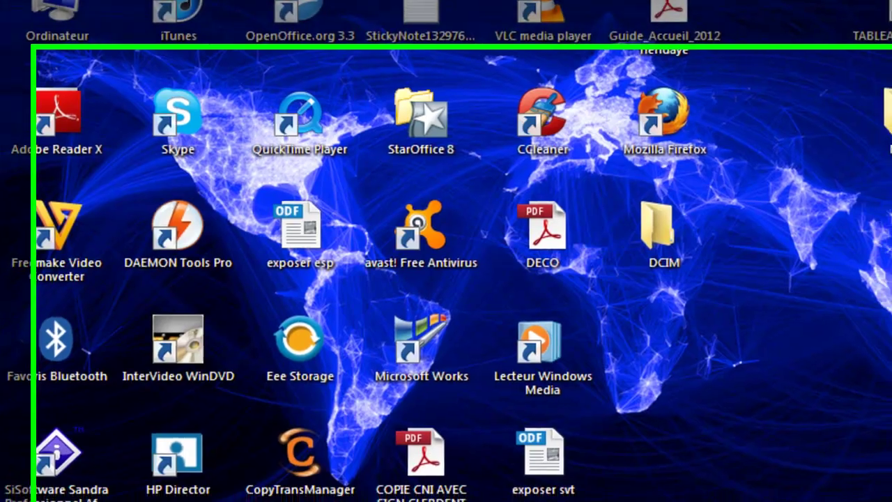
Switch to the browser and examine the forum page listing the Call of Duty Modern Warfare 3 cheat codes
{"action": "left_click", "coordinate": [232, 486]}
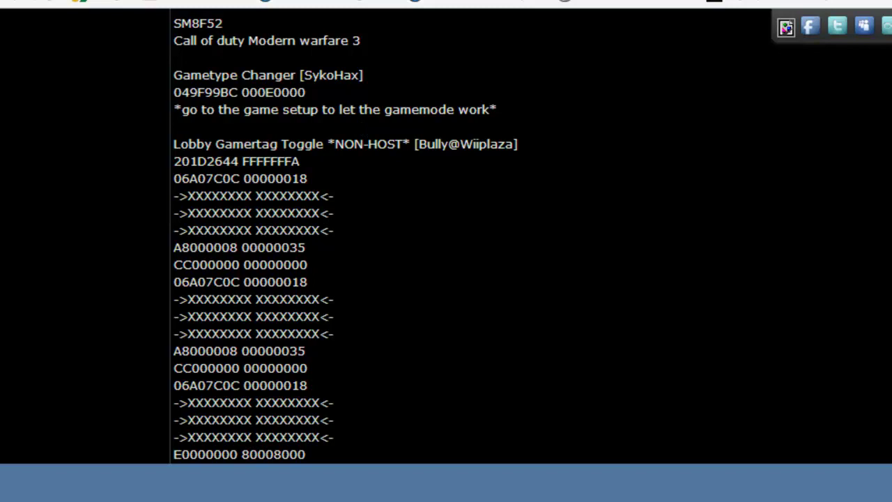
{"action": "scroll", "coordinate": [446, 237], "scroll_direction": "down", "scroll_amount": 3}
{"action": "scroll", "coordinate": [446, 237], "scroll_direction": "down", "scroll_amount": 20}
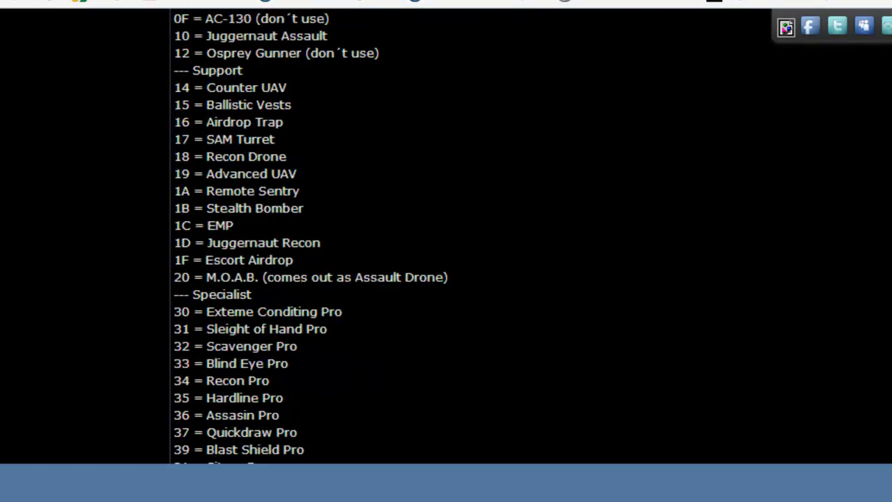
{"action": "scroll", "coordinate": [446, 237], "scroll_direction": "down", "scroll_amount": 20}
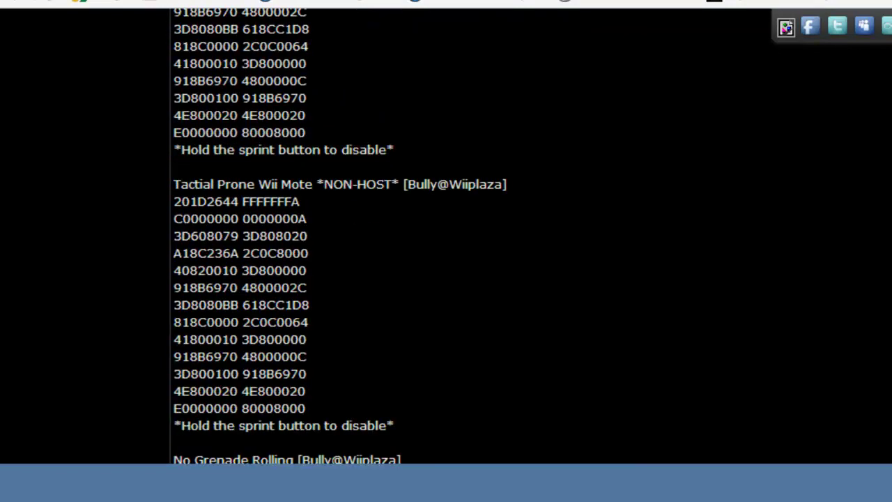
{"action": "scroll", "coordinate": [446, 237], "scroll_direction": "down", "scroll_amount": 20}
{"action": "scroll", "coordinate": [447, 237], "scroll_direction": "up", "scroll_amount": 20}
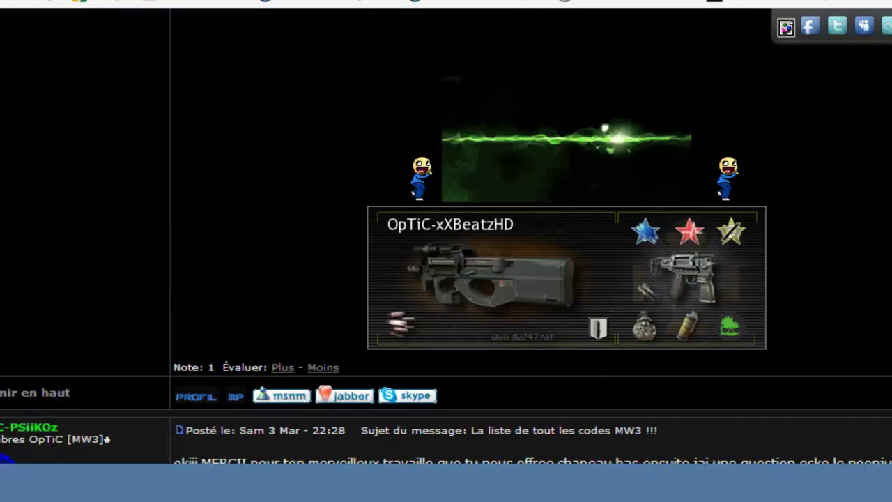
{"action": "scroll", "coordinate": [446, 237], "scroll_direction": "up", "scroll_amount": 20}
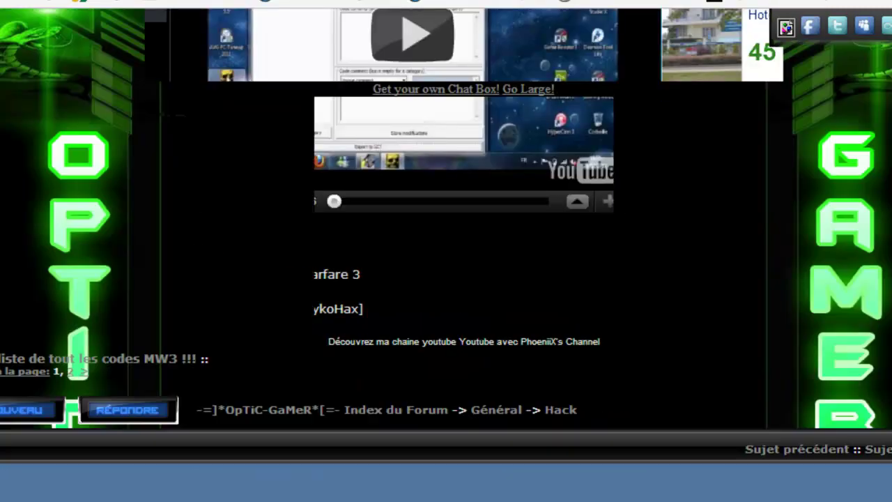
{"action": "scroll", "coordinate": [286, 181], "scroll_direction": "down", "scroll_amount": 20}
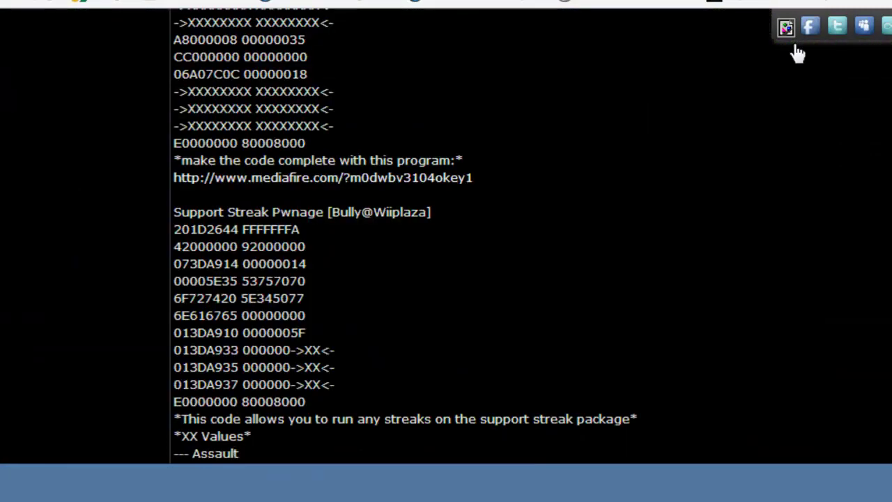
{"action": "scroll", "coordinate": [258, 180], "scroll_direction": "up", "scroll_amount": 3}
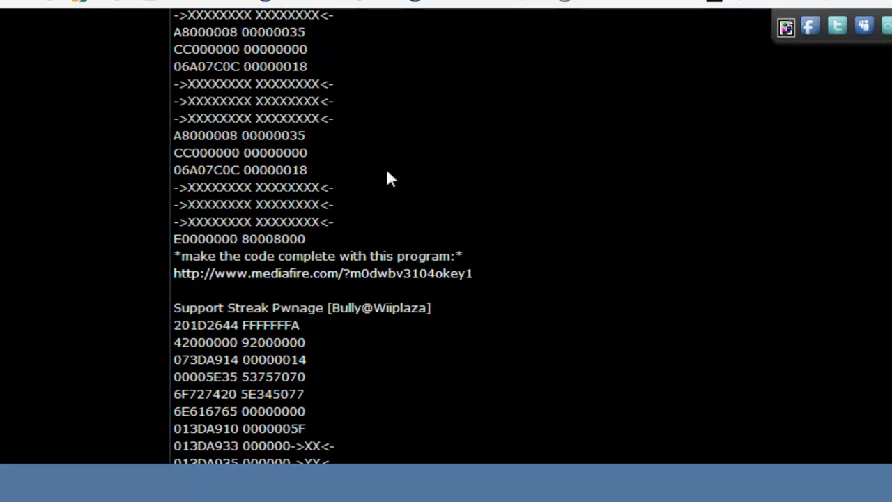
{"action": "scroll", "coordinate": [412, 180], "scroll_direction": "down", "scroll_amount": 3}
{"action": "scroll", "coordinate": [531, 185], "scroll_direction": "down", "scroll_amount": 5}
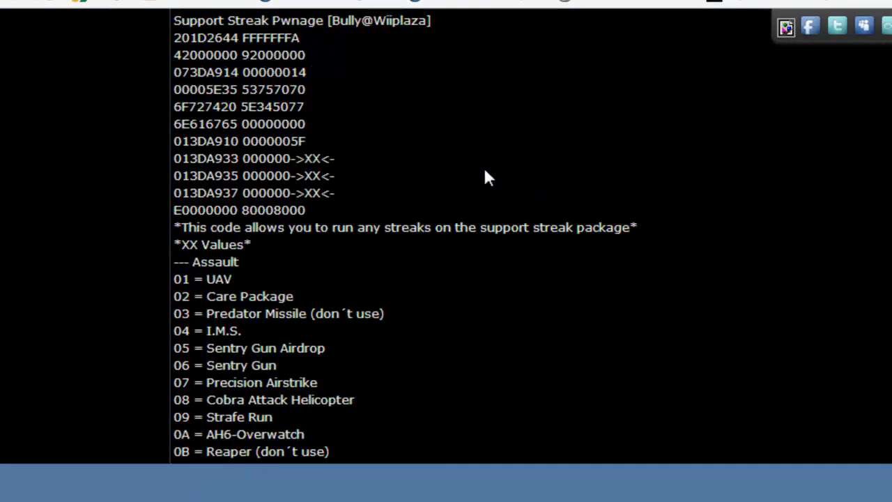
{"action": "scroll", "coordinate": [531, 187], "scroll_direction": "down", "scroll_amount": 3}
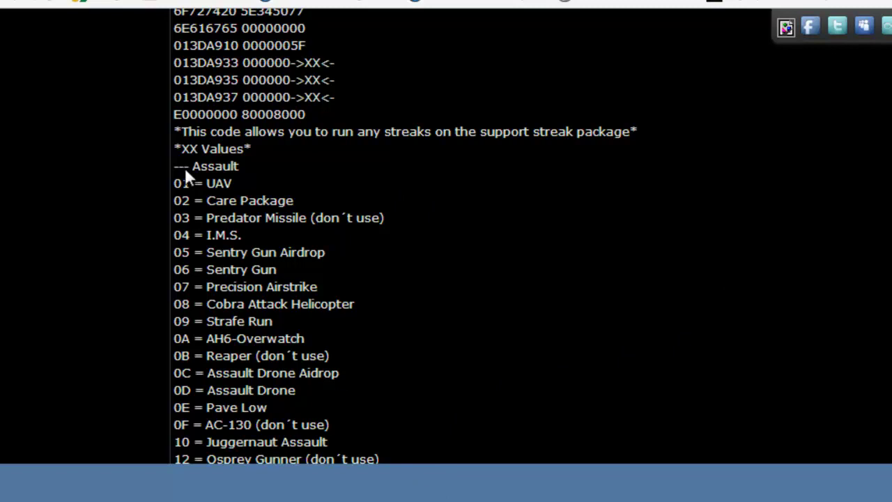
Switch to Ocarina Cheat Code Manager and set the game ID to SM8F52
{"action": "key", "text": "alt+Tab"}
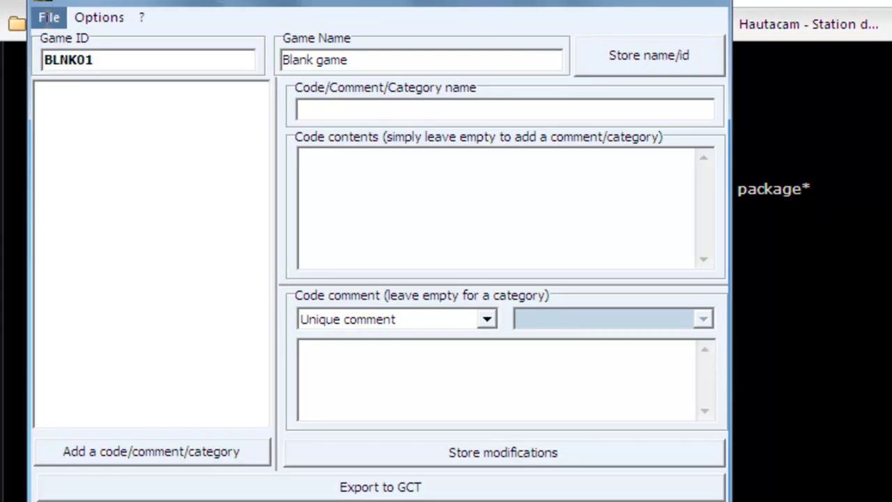
{"action": "left_click", "coordinate": [39, 10]}
{"action": "left_click", "coordinate": [38, 11]}
{"action": "left_click_drag", "start_coordinate": [113, 56], "coordinate": [39, 56]}
{"action": "left_click", "coordinate": [127, 59]}
{"action": "left_click_drag", "start_coordinate": [127, 59], "coordinate": [37, 58]}
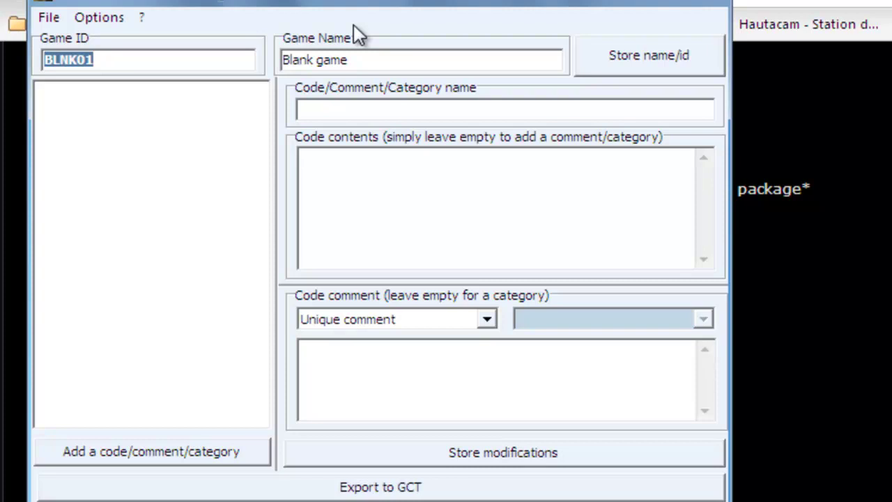
{"action": "type", "text": "SM"}
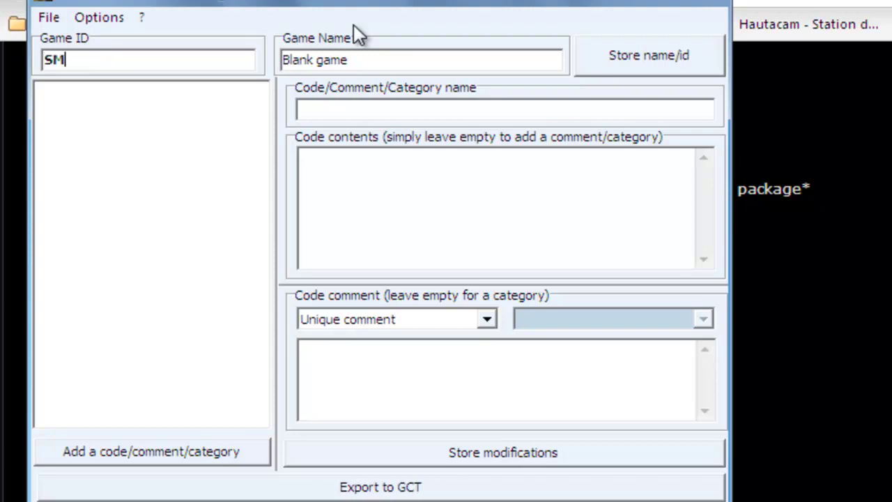
{"action": "type", "text": "8F52"}
{"action": "left_click_drag", "start_coordinate": [80, 59], "coordinate": [76, 60]}
{"action": "type", "text": "P"}
{"action": "key", "text": "BackSpace"}
{"action": "type", "text": "E"}
{"action": "key", "text": "BackSpace"}
{"action": "type", "text": "F"}
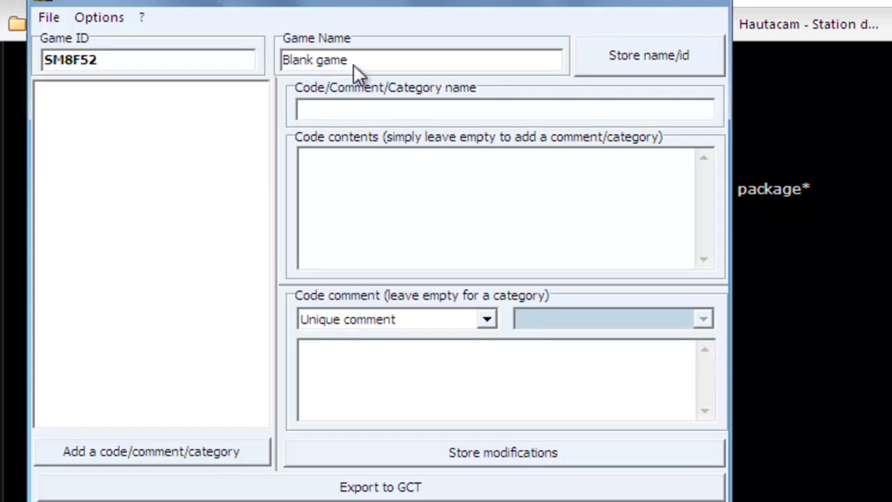
Replace the game name with "call of duty mw3"
{"action": "left_click_drag", "start_coordinate": [362, 60], "coordinate": [178, 61]}
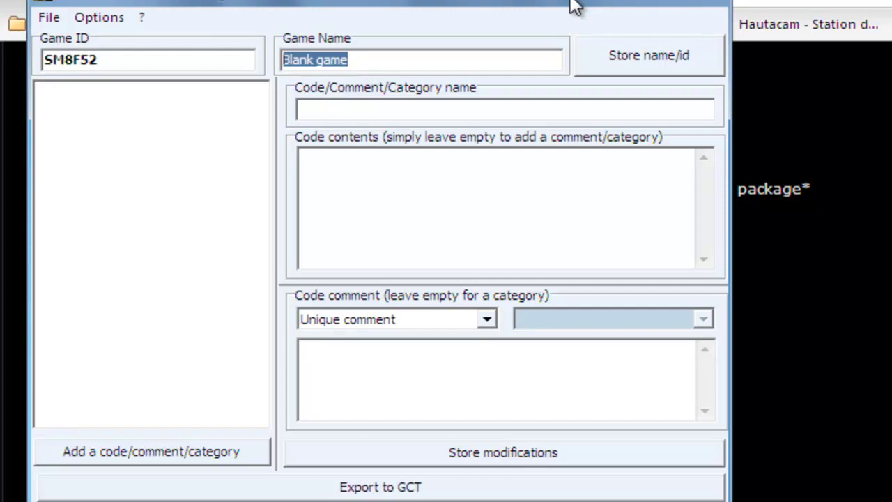
{"action": "type", "text": "CALL"}
{"action": "key", "text": "BackSpace"}
{"action": "key", "text": "BackSpace"}
{"action": "key", "text": "BackSpace"}
{"action": "key", "text": "BackSpace"}
{"action": "key", "text": "BackSpace"}
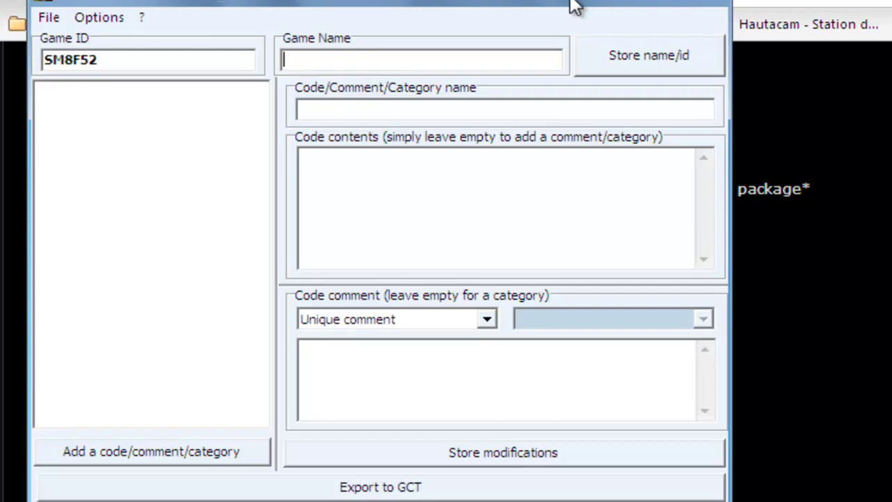
{"action": "type", "text": "call of d"}
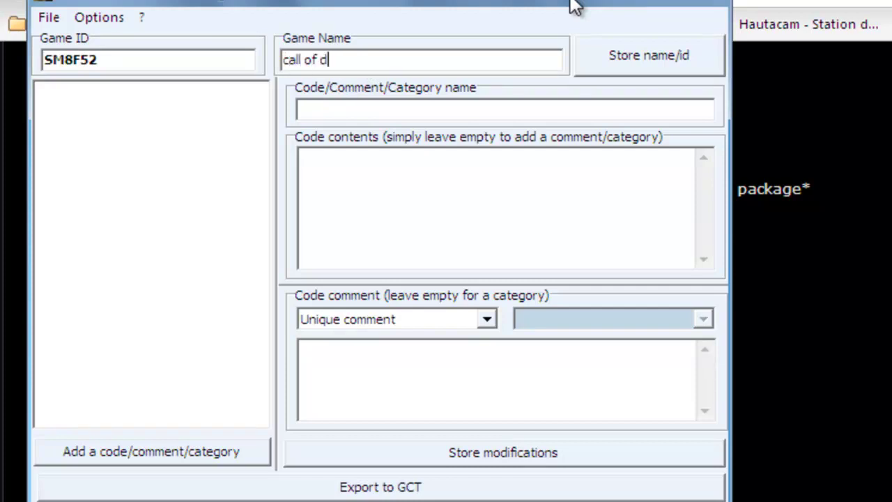
{"action": "type", "text": "uty mw3"}
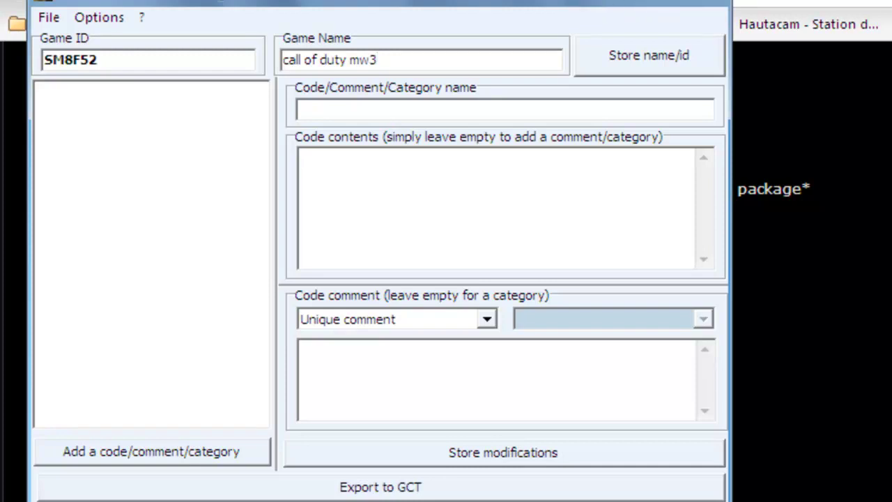
Switch to the browser and look through the Modern Warfare 3 code list, down to the game mode and Predator Missile codes
{"action": "scroll", "coordinate": [359, 306], "scroll_direction": "down", "scroll_amount": 3}
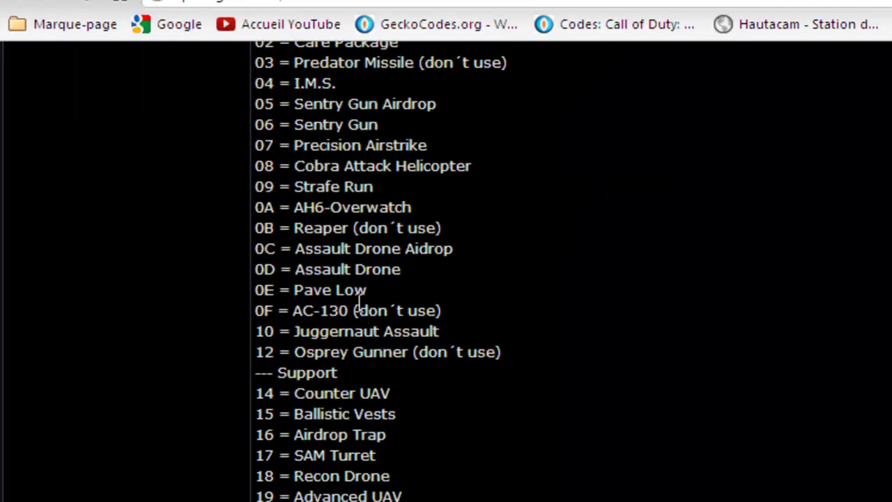
{"action": "scroll", "coordinate": [358, 311], "scroll_direction": "down", "scroll_amount": 10}
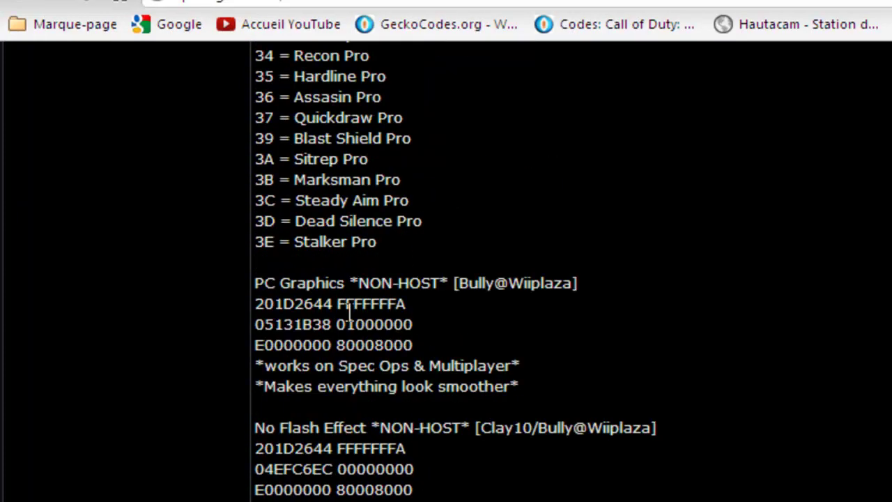
{"action": "scroll", "coordinate": [389, 315], "scroll_direction": "down", "scroll_amount": 7}
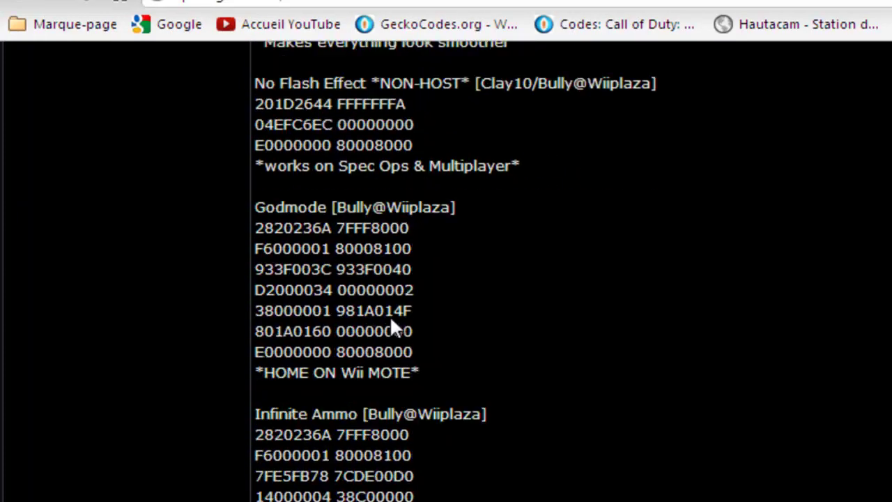
{"action": "scroll", "coordinate": [444, 325], "scroll_direction": "down", "scroll_amount": 2}
{"action": "scroll", "coordinate": [420, 335], "scroll_direction": "down", "scroll_amount": 6}
{"action": "scroll", "coordinate": [408, 279], "scroll_direction": "down", "scroll_amount": 11}
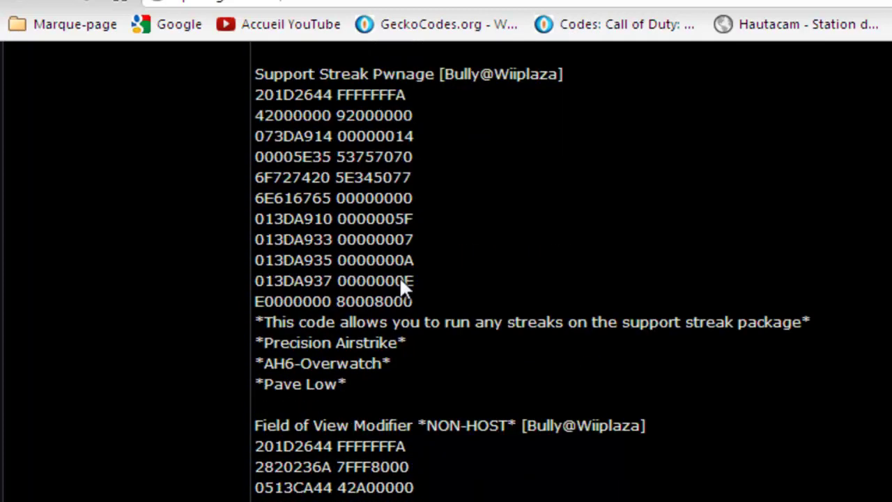
{"action": "scroll", "coordinate": [401, 283], "scroll_direction": "down", "scroll_amount": 9}
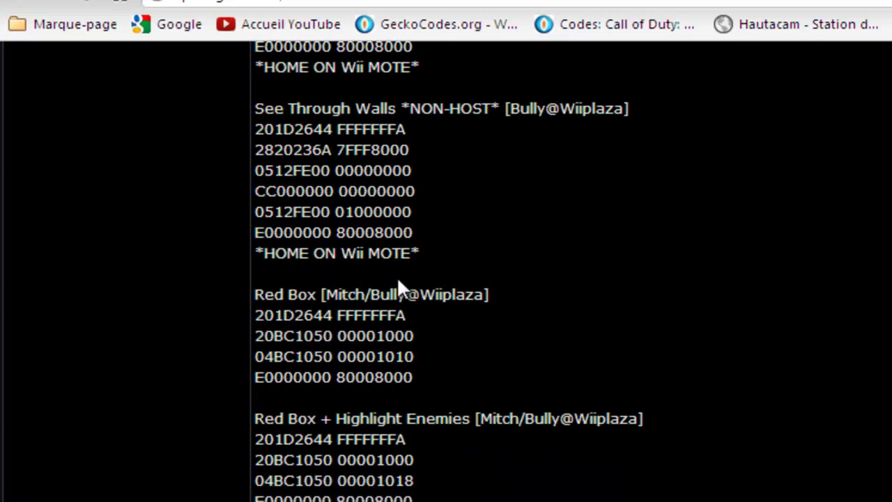
{"action": "scroll", "coordinate": [396, 277], "scroll_direction": "down", "scroll_amount": 2}
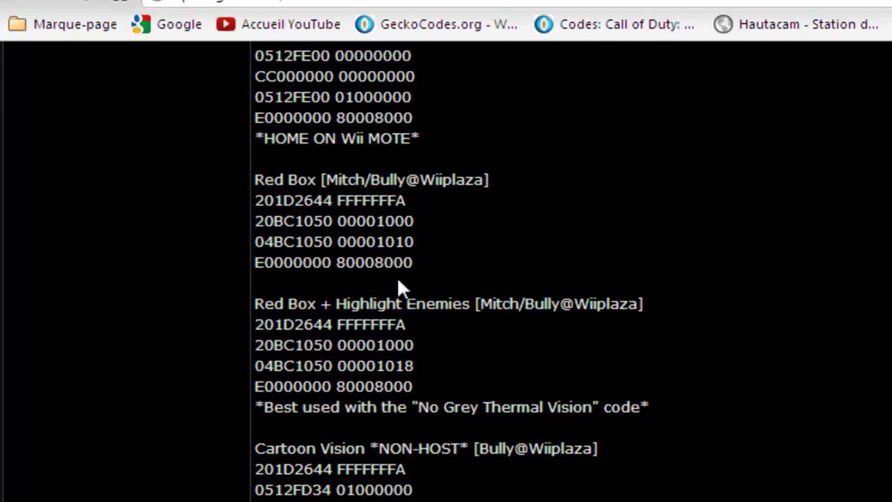
{"action": "scroll", "coordinate": [397, 277], "scroll_direction": "down", "scroll_amount": 2}
{"action": "scroll", "coordinate": [397, 280], "scroll_direction": "down", "scroll_amount": 6}
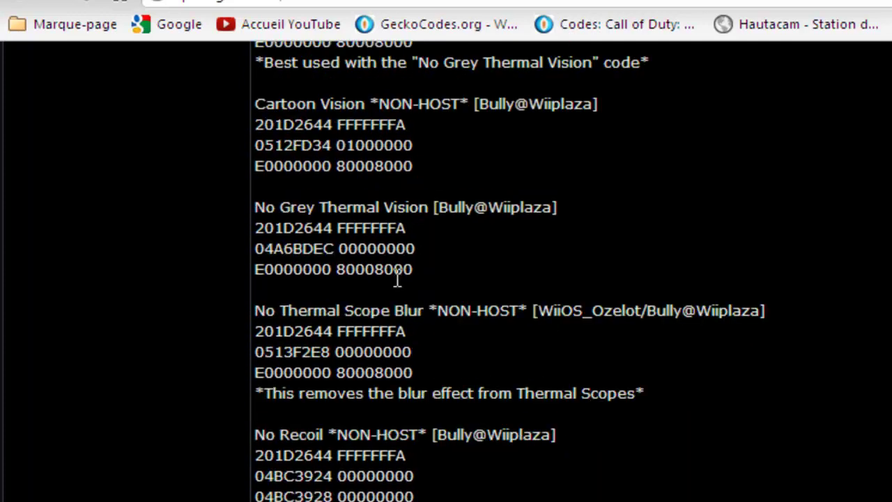
{"action": "scroll", "coordinate": [398, 279], "scroll_direction": "down", "scroll_amount": 4}
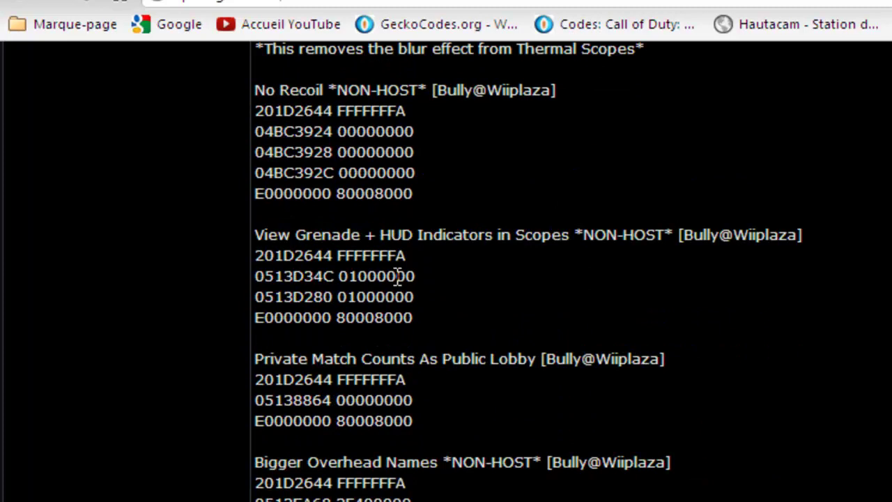
{"action": "scroll", "coordinate": [397, 276], "scroll_direction": "down", "scroll_amount": 4}
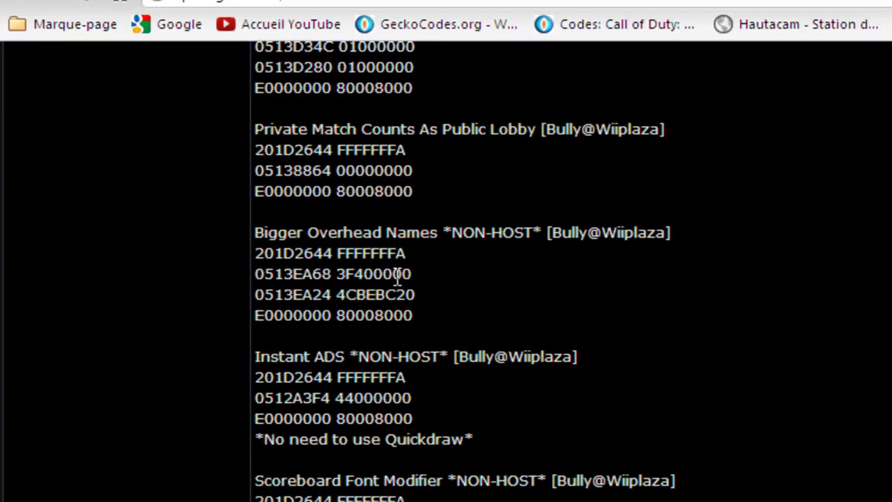
{"action": "scroll", "coordinate": [398, 276], "scroll_direction": "down", "scroll_amount": 3}
{"action": "scroll", "coordinate": [398, 283], "scroll_direction": "down", "scroll_amount": 2}
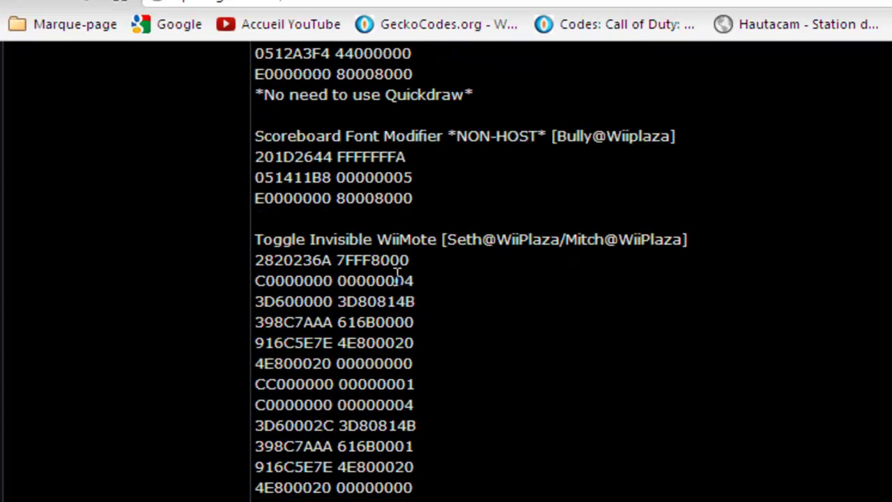
{"action": "scroll", "coordinate": [398, 279], "scroll_direction": "down", "scroll_amount": 2}
{"action": "scroll", "coordinate": [399, 279], "scroll_direction": "down", "scroll_amount": 8}
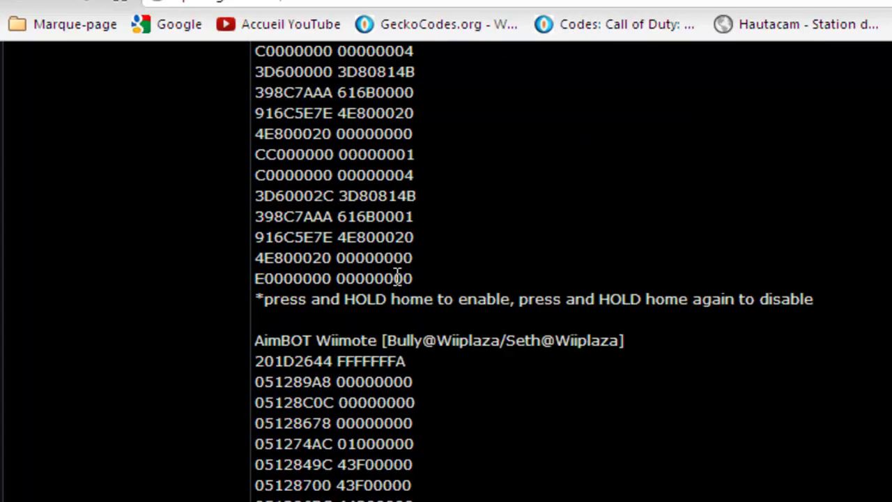
{"action": "scroll", "coordinate": [399, 283], "scroll_direction": "down", "scroll_amount": 2}
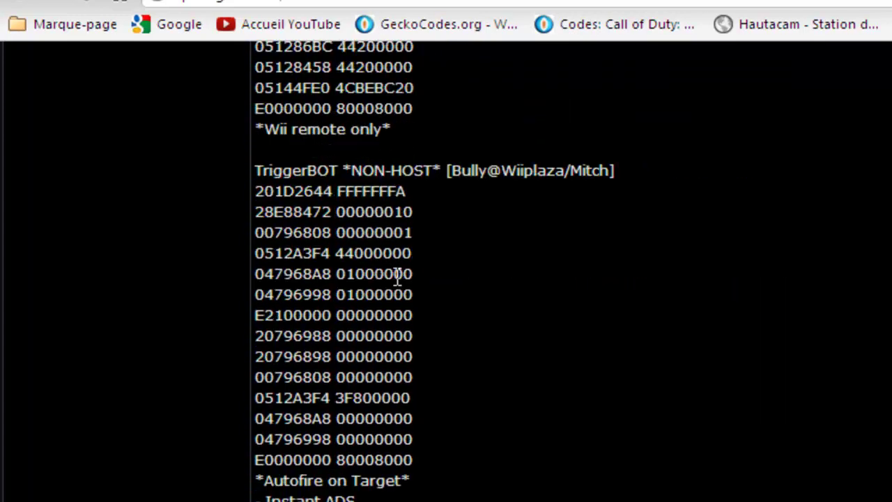
{"action": "scroll", "coordinate": [398, 282], "scroll_direction": "down", "scroll_amount": 4}
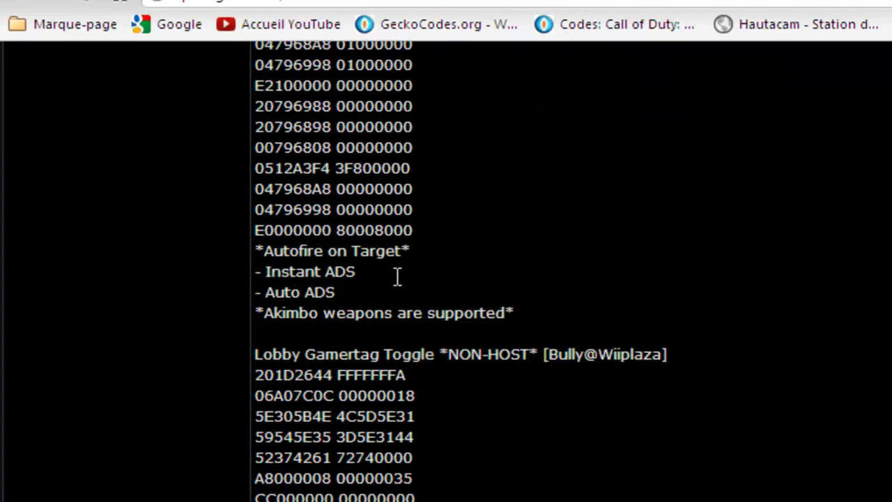
{"action": "scroll", "coordinate": [398, 277], "scroll_direction": "down", "scroll_amount": 2}
{"action": "scroll", "coordinate": [398, 279], "scroll_direction": "down", "scroll_amount": 20}
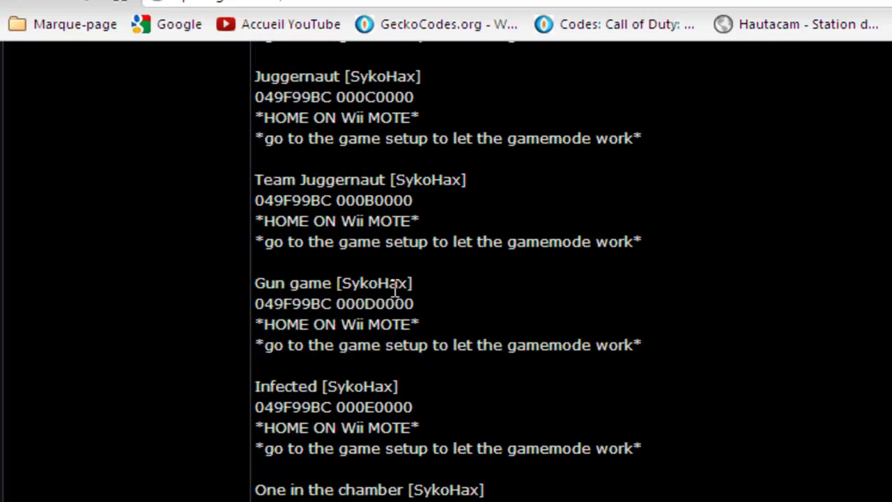
{"action": "scroll", "coordinate": [393, 282], "scroll_direction": "up", "scroll_amount": 3}
{"action": "scroll", "coordinate": [393, 281], "scroll_direction": "up", "scroll_amount": 4}
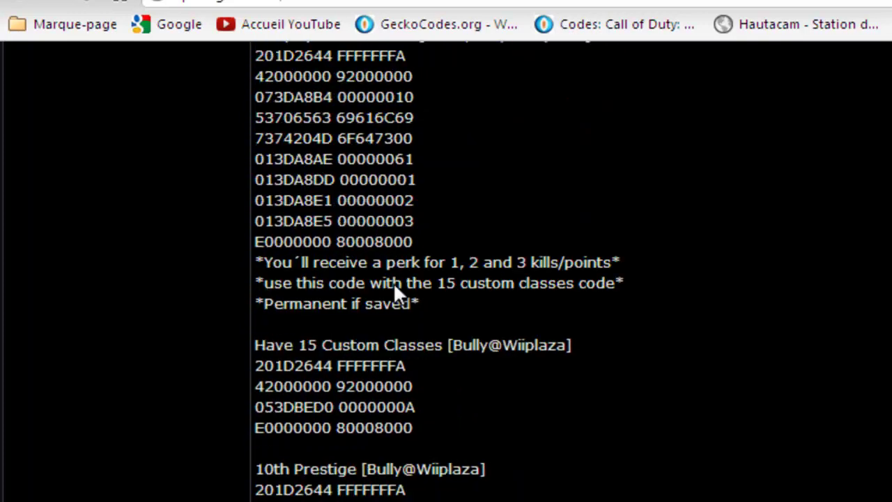
{"action": "scroll", "coordinate": [394, 286], "scroll_direction": "up", "scroll_amount": 2}
{"action": "scroll", "coordinate": [394, 283], "scroll_direction": "up", "scroll_amount": 2}
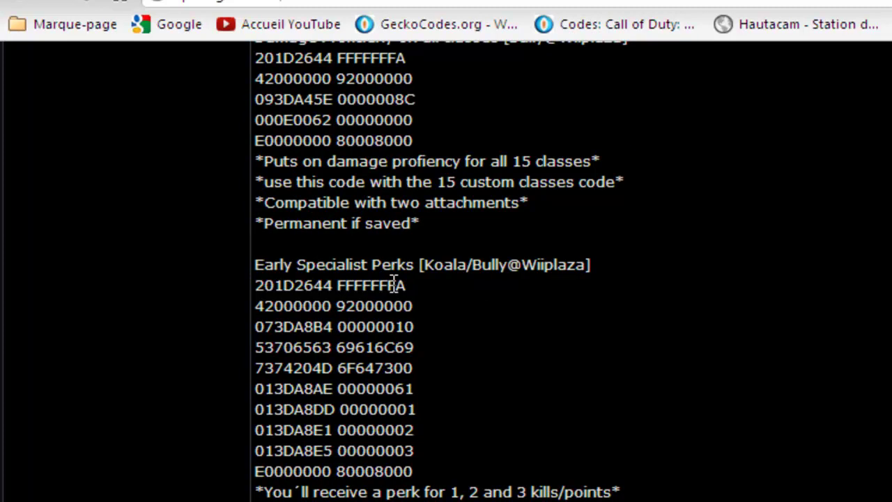
{"action": "scroll", "coordinate": [395, 285], "scroll_direction": "up", "scroll_amount": 2}
{"action": "scroll", "coordinate": [393, 283], "scroll_direction": "up", "scroll_amount": 5}
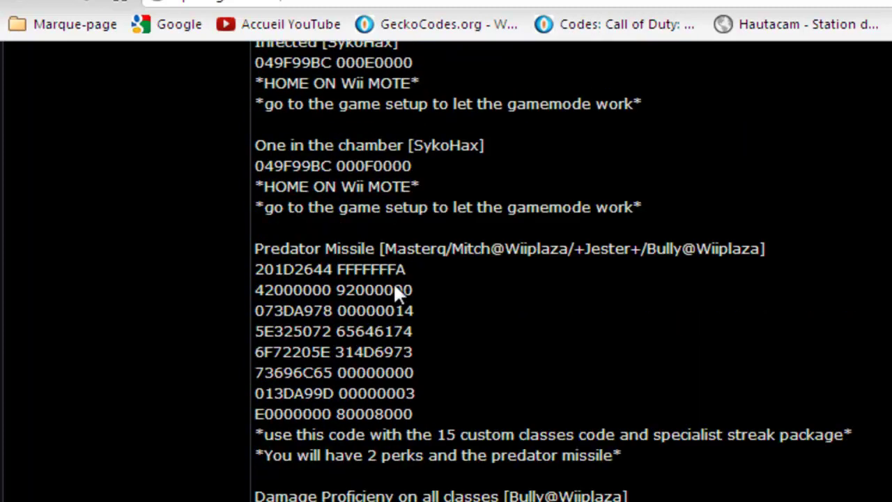
{"action": "scroll", "coordinate": [394, 286], "scroll_direction": "up", "scroll_amount": 2}
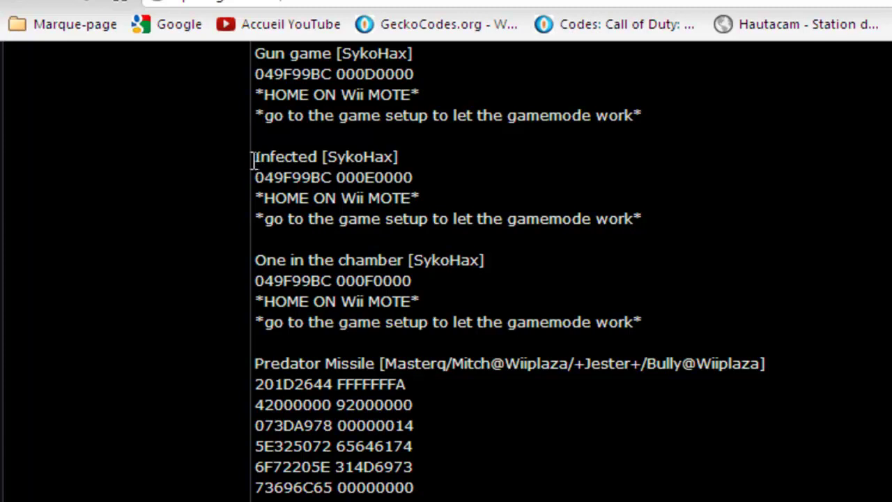
Copy the title "Infected [SykoHax]" from the forum page and add a code with that name in Ocarina Cheat Code Manager
{"action": "left_click_drag", "start_coordinate": [257, 153], "coordinate": [393, 162]}
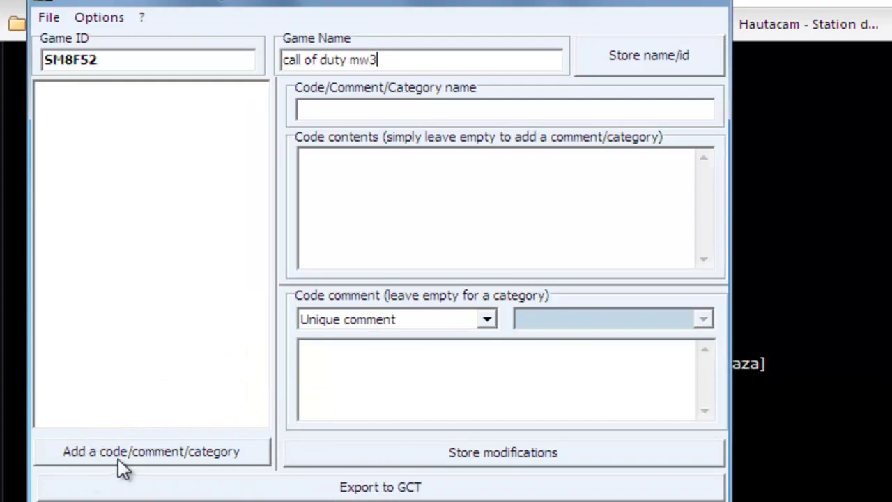
{"action": "left_click", "coordinate": [218, 455]}
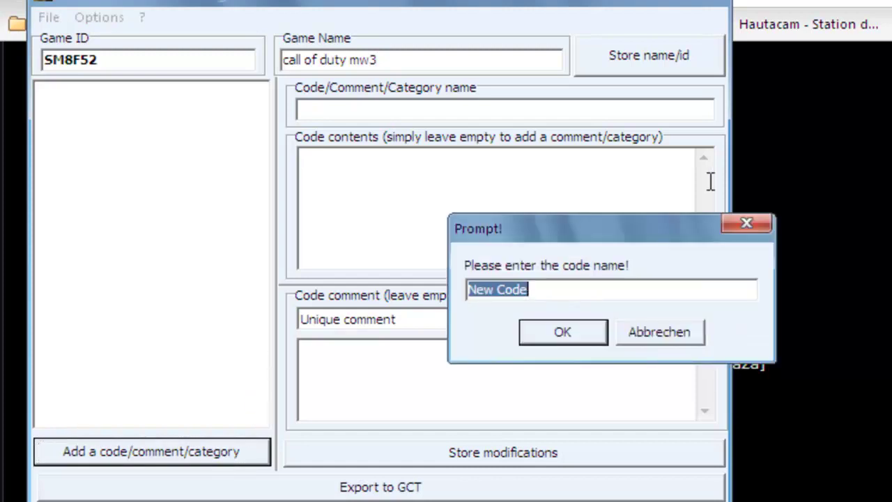
{"action": "type", "text": "Infected [SykoHax]"}
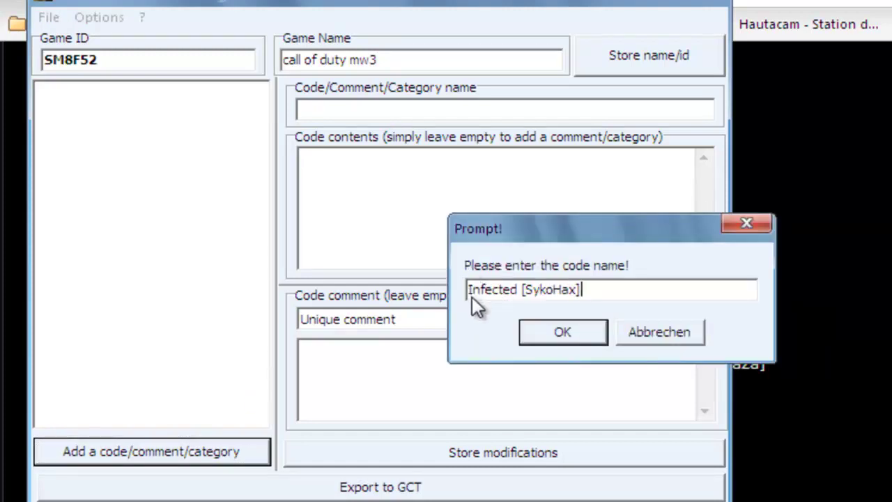
{"action": "left_click", "coordinate": [558, 335]}
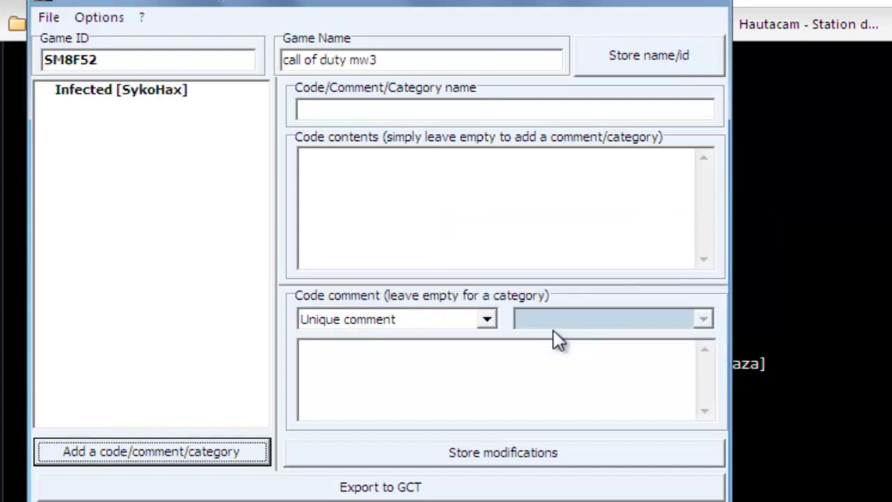
Fill the Infected entry's code contents with 049F99BC 000E0000, copied from the forum page in the browser
{"action": "left_click", "coordinate": [139, 98]}
{"action": "left_click", "coordinate": [363, 166]}
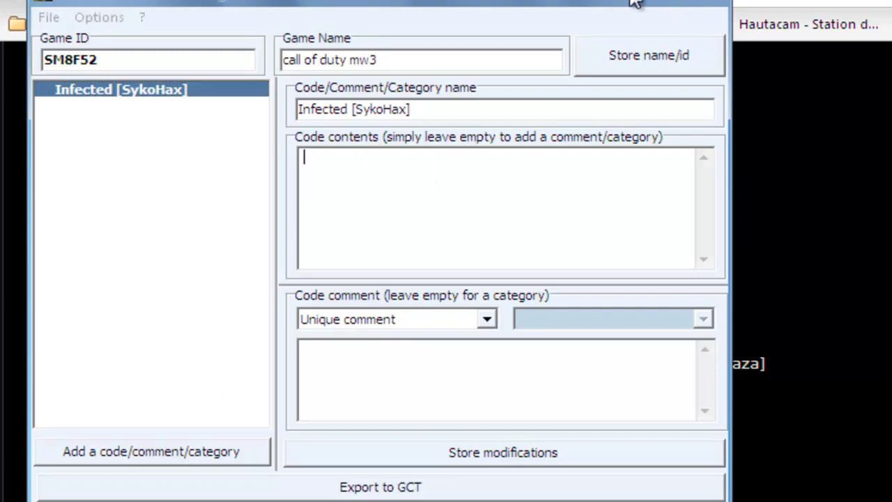
{"action": "key", "text": "alt+Tab"}
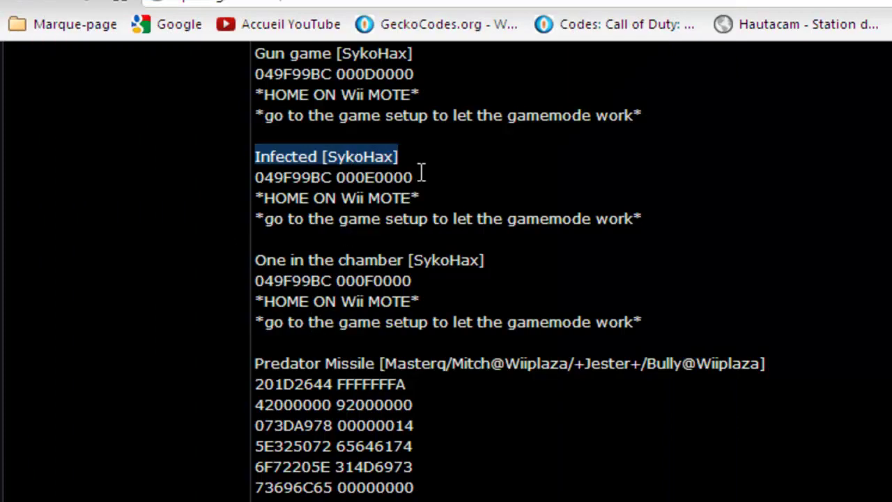
{"action": "left_click_drag", "start_coordinate": [425, 177], "coordinate": [280, 177]}
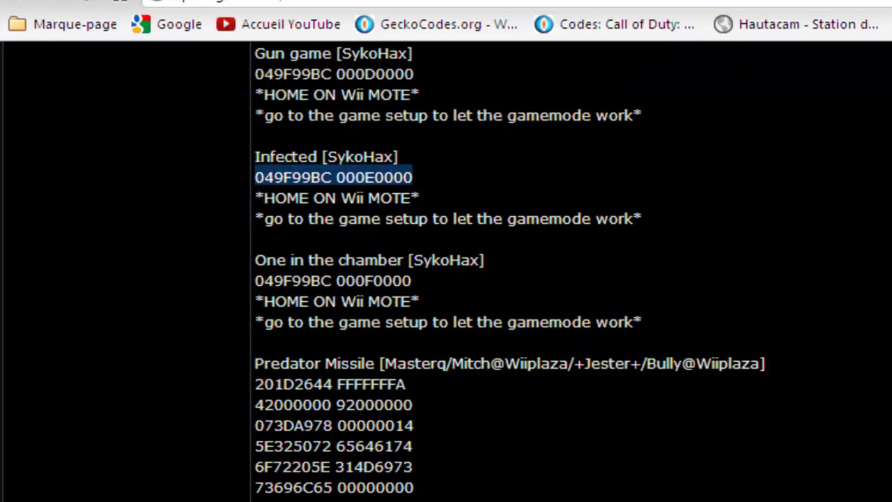
{"action": "key", "text": "alt+Tab"}
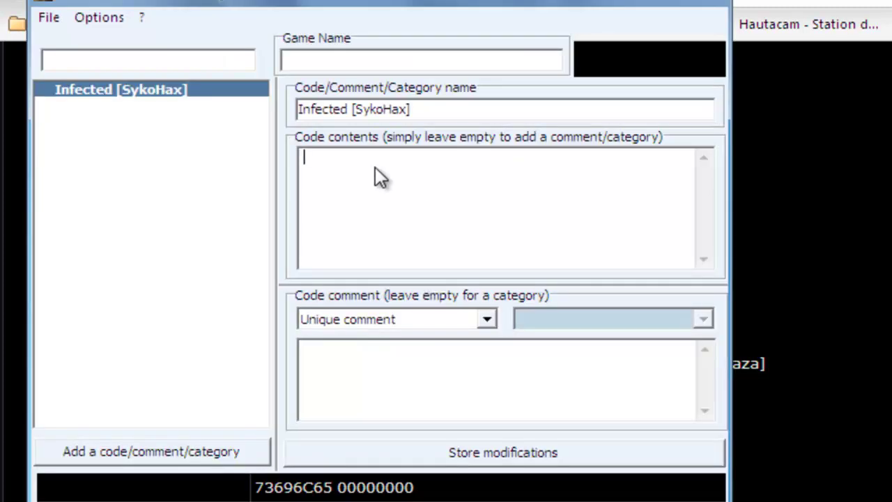
{"action": "type", "text": "049F99BC 000E0000"}
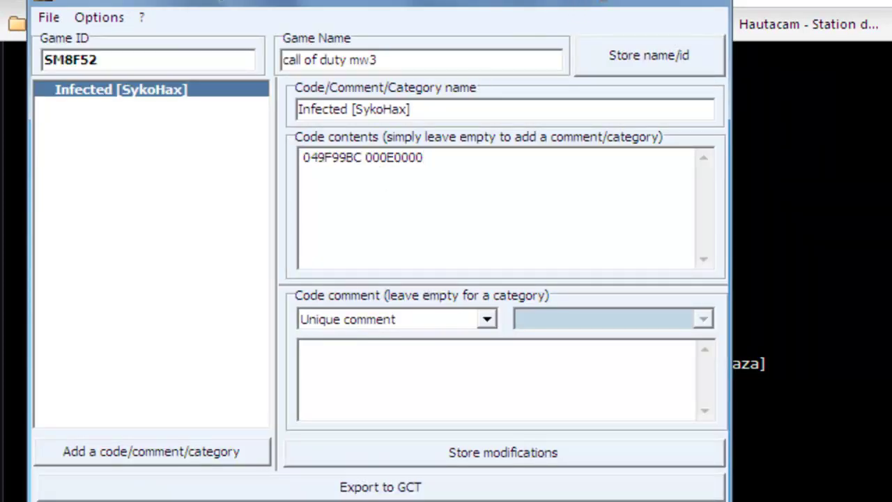
Add a second code named with the forum's full Predator Missile title including author credits, and select it, storing the Infected code's changes
{"action": "key", "text": "alt+Tab"}
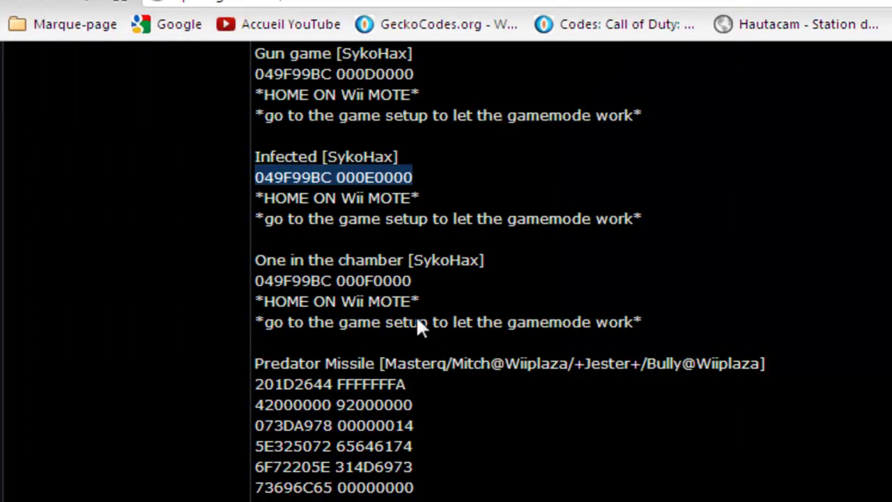
{"action": "scroll", "coordinate": [448, 344], "scroll_direction": "down", "scroll_amount": 5}
{"action": "scroll", "coordinate": [448, 344], "scroll_direction": "up", "scroll_amount": 2}
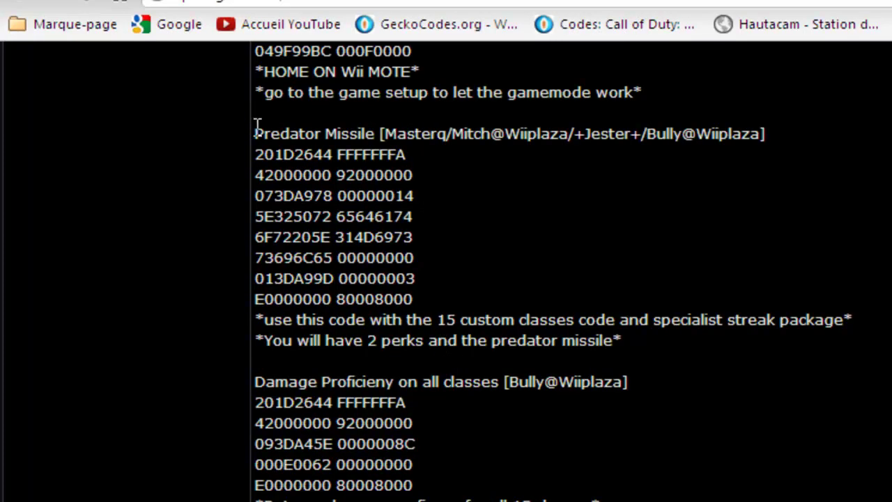
{"action": "left_click_drag", "start_coordinate": [257, 127], "coordinate": [773, 140]}
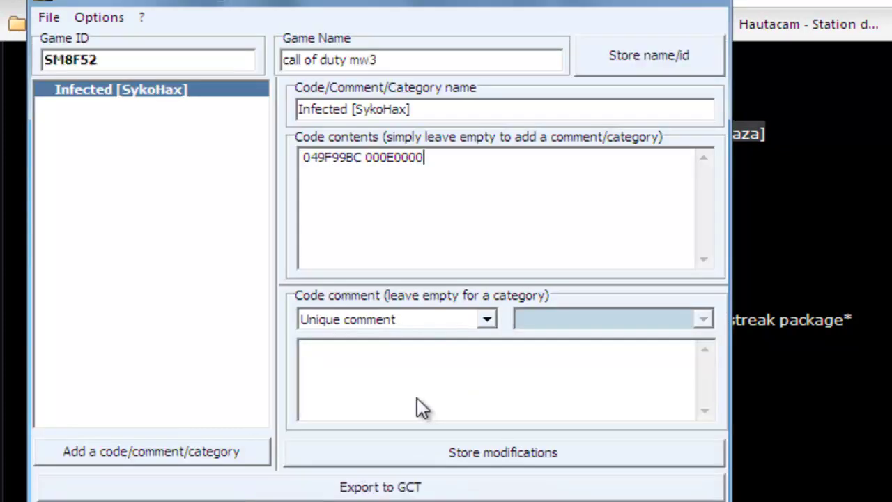
{"action": "left_click", "coordinate": [140, 451]}
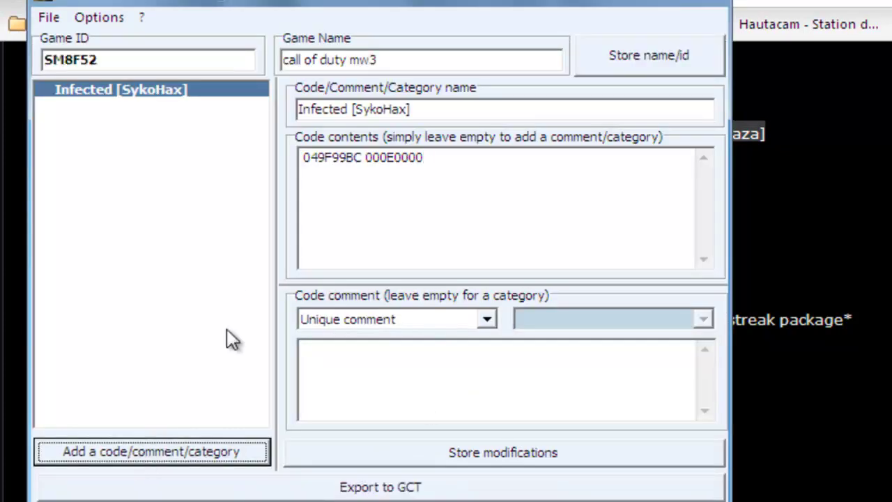
{"action": "key", "text": "ctrl+v"}
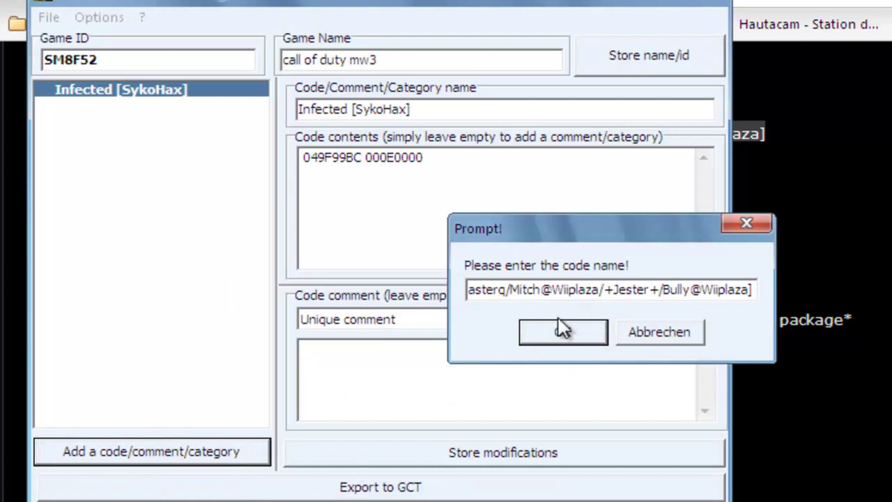
{"action": "left_click", "coordinate": [567, 334]}
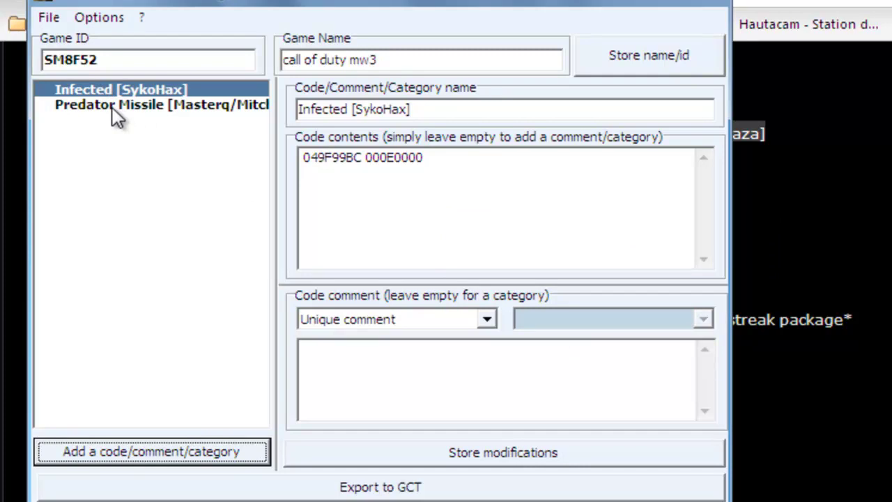
{"action": "left_click", "coordinate": [112, 107]}
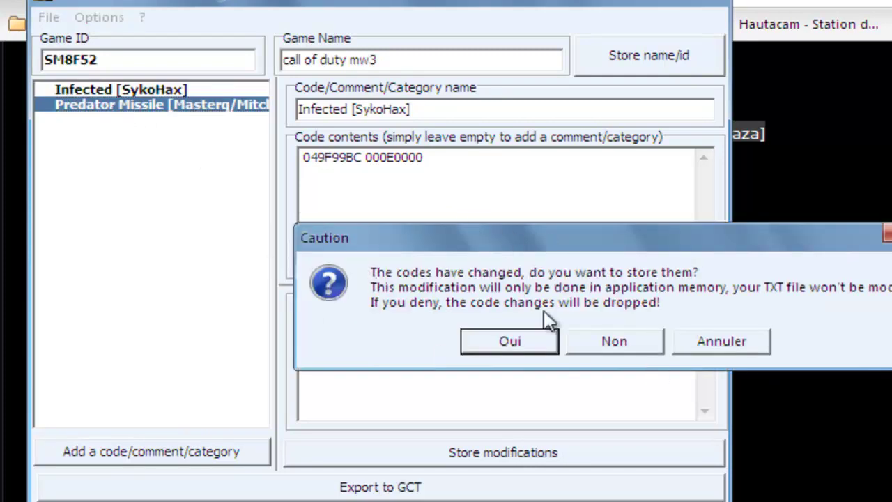
{"action": "left_click", "coordinate": [495, 342]}
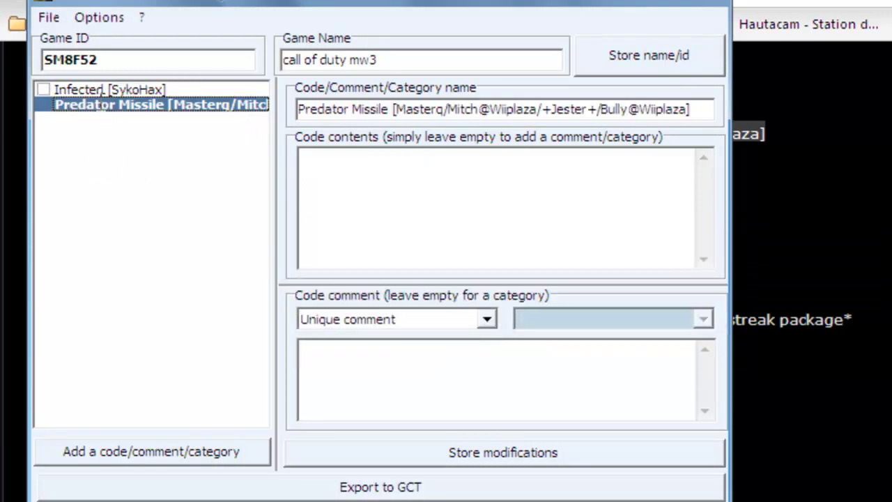
Fill the Predator Missile entry's code contents with its eight code lines copied from the forum page, and store the modifications
{"action": "left_click", "coordinate": [304, 155]}
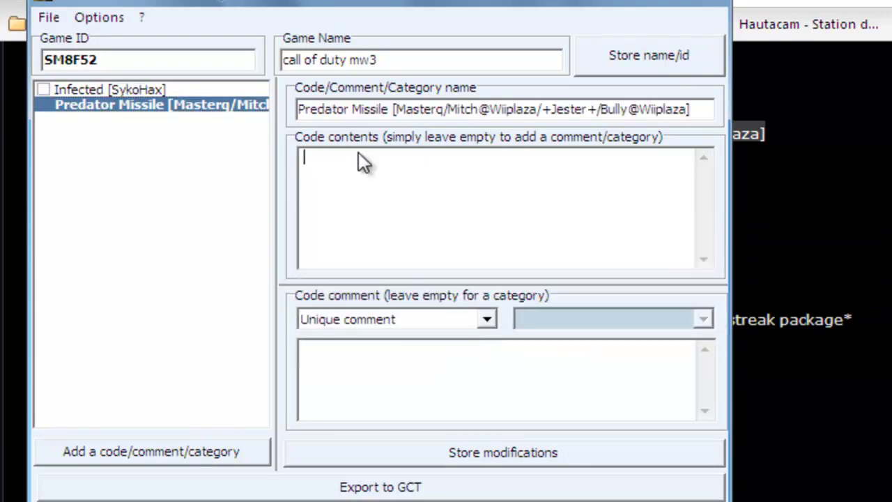
{"action": "left_click", "coordinate": [617, 12]}
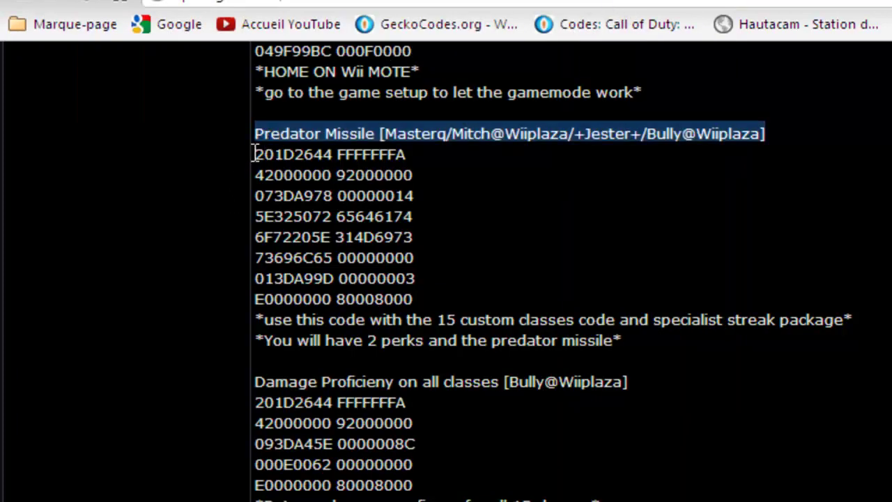
{"action": "left_click_drag", "start_coordinate": [256, 151], "coordinate": [428, 309]}
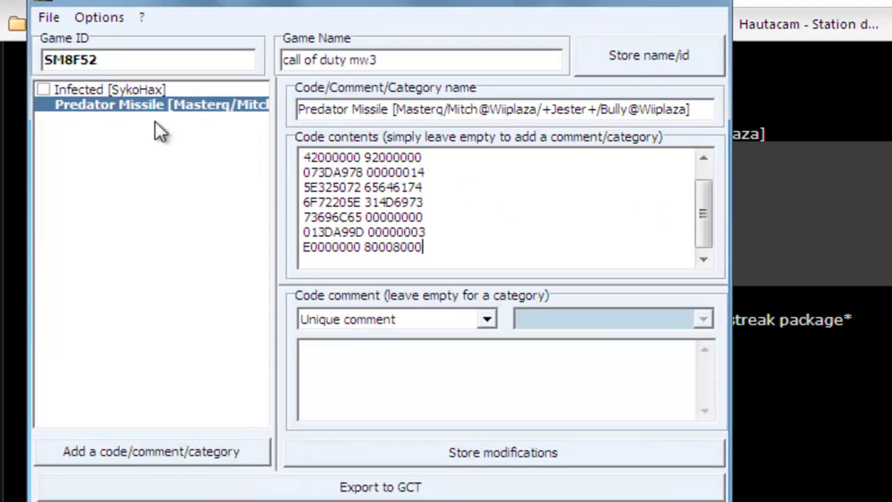
{"action": "left_click", "coordinate": [104, 90]}
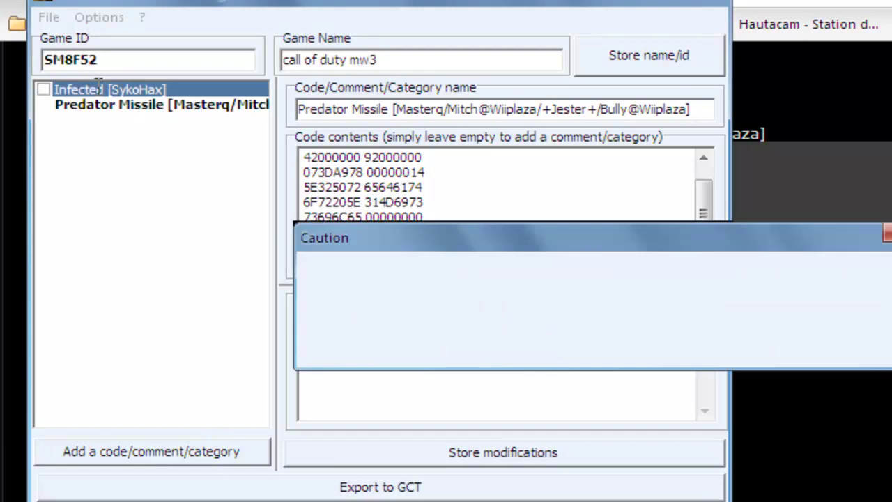
{"action": "left_click", "coordinate": [512, 345]}
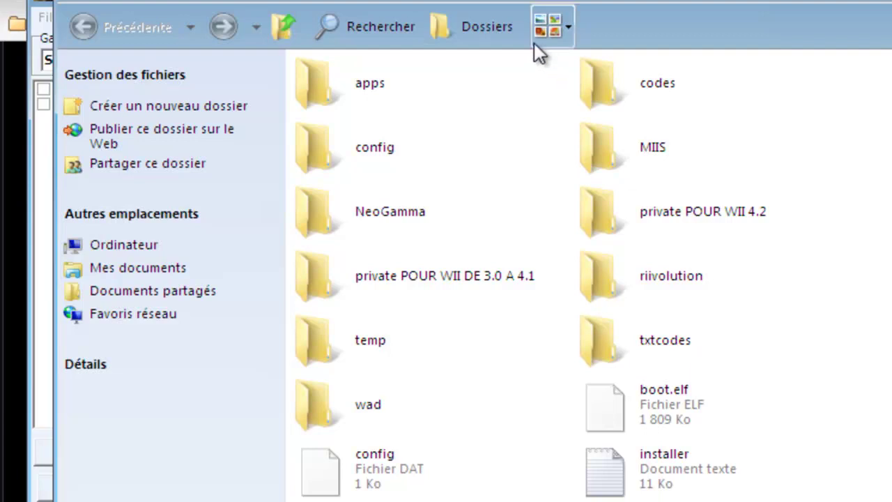
Look at the codes folder and the contents of the txtcodes folder on the removable drive
{"action": "left_click", "coordinate": [610, 83]}
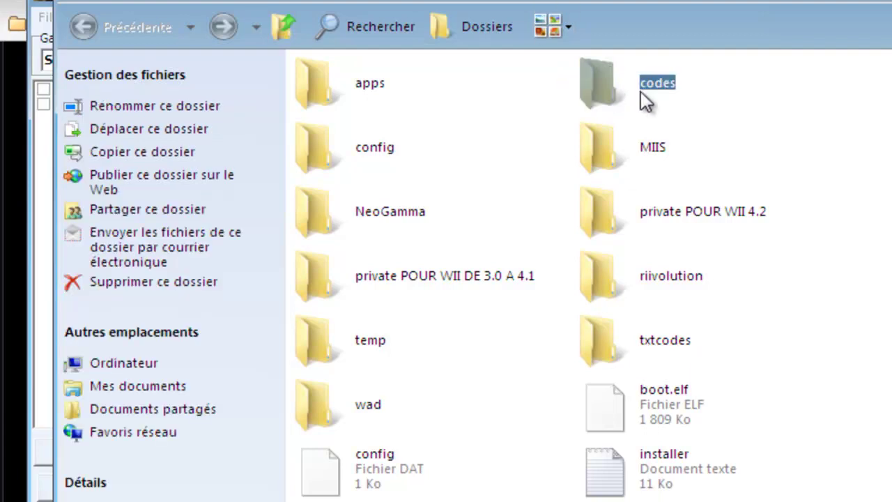
{"action": "double_click", "coordinate": [611, 345]}
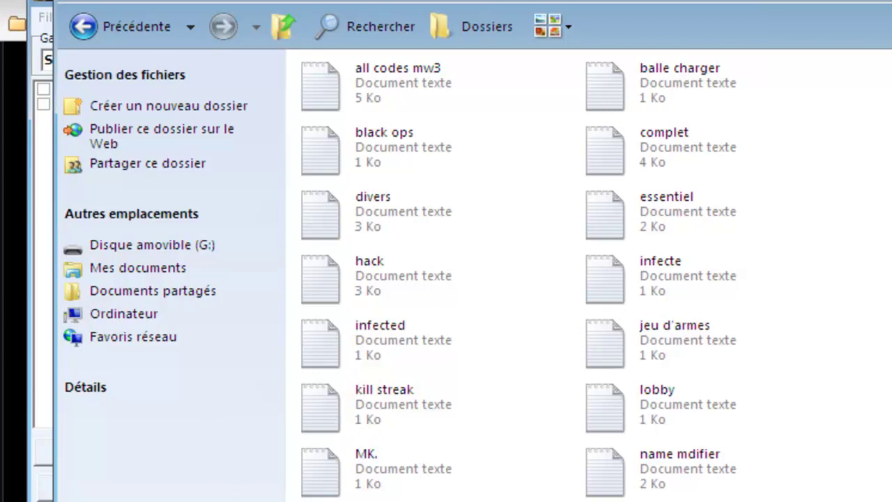
{"action": "key", "text": "alt+F4"}
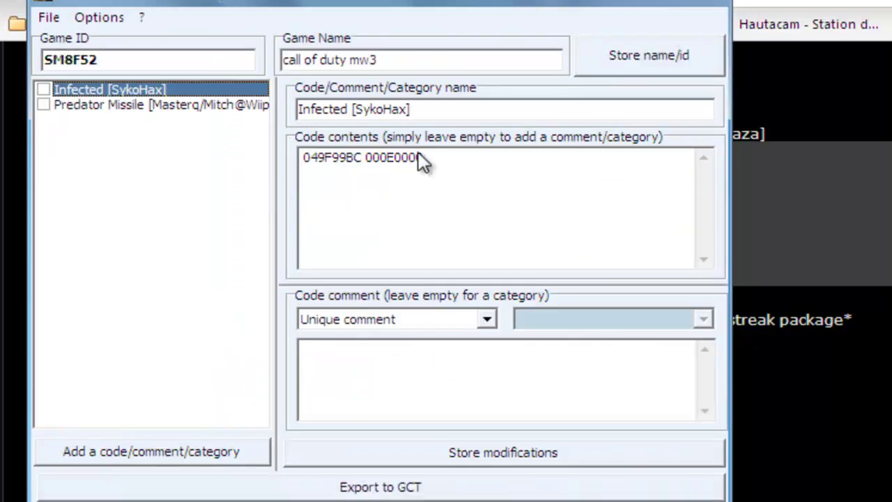
Save the code list as a TXT file named test in the txtcodes folder on removable disk G:
{"action": "left_click", "coordinate": [44, 19]}
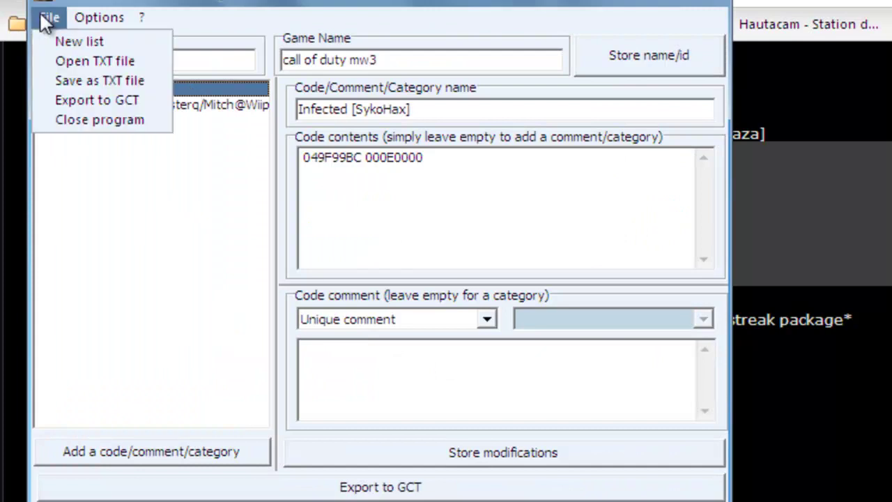
{"action": "left_click", "coordinate": [77, 81]}
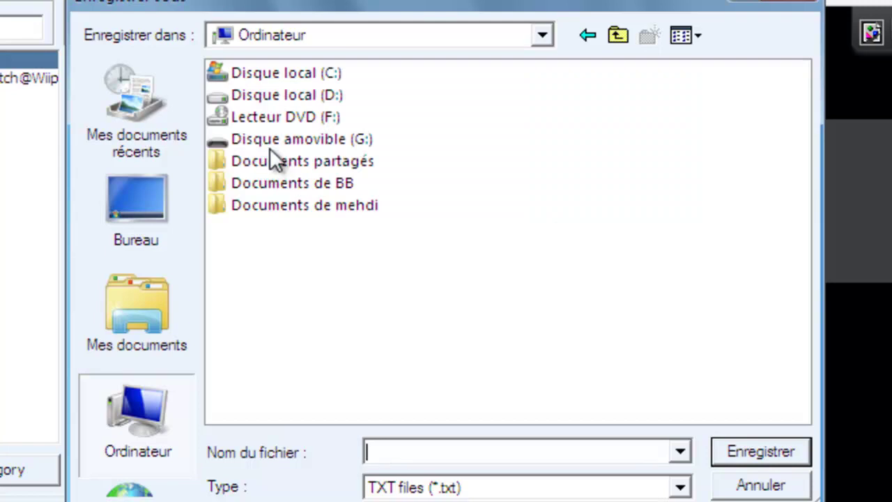
{"action": "double_click", "coordinate": [275, 139]}
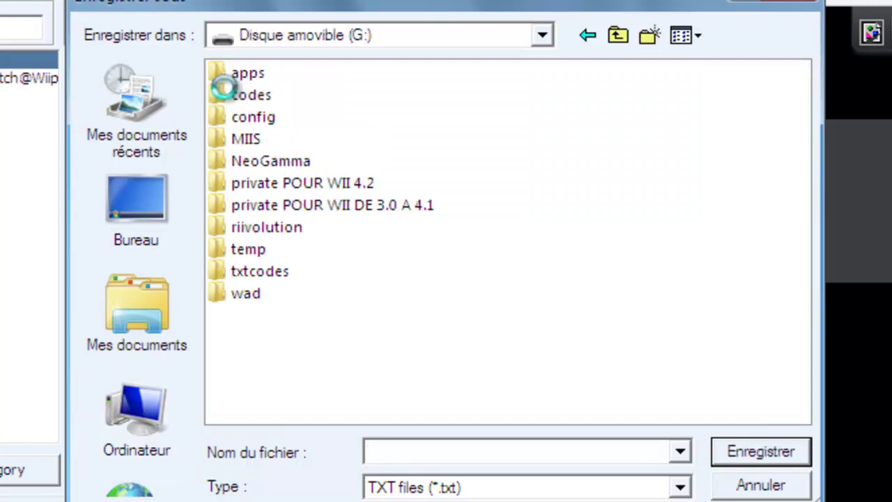
{"action": "double_click", "coordinate": [224, 269]}
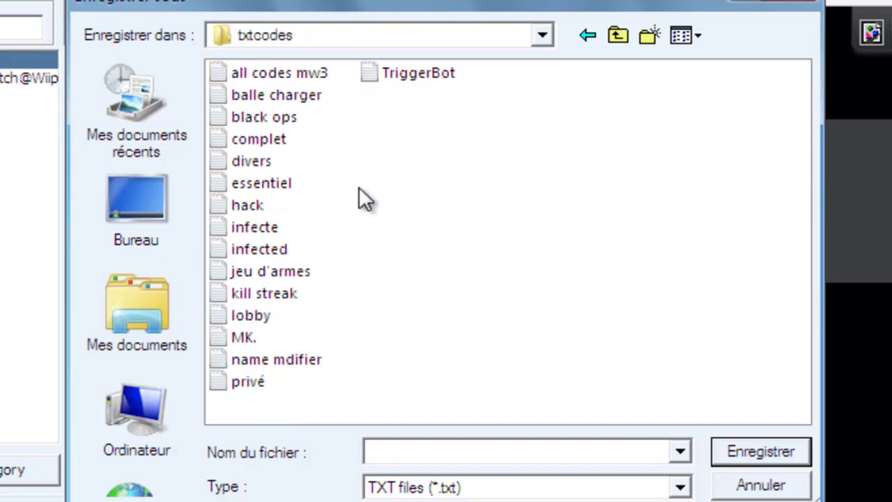
{"action": "left_click", "coordinate": [414, 451]}
{"action": "type", "text": "test"}
{"action": "key", "text": "Return"}
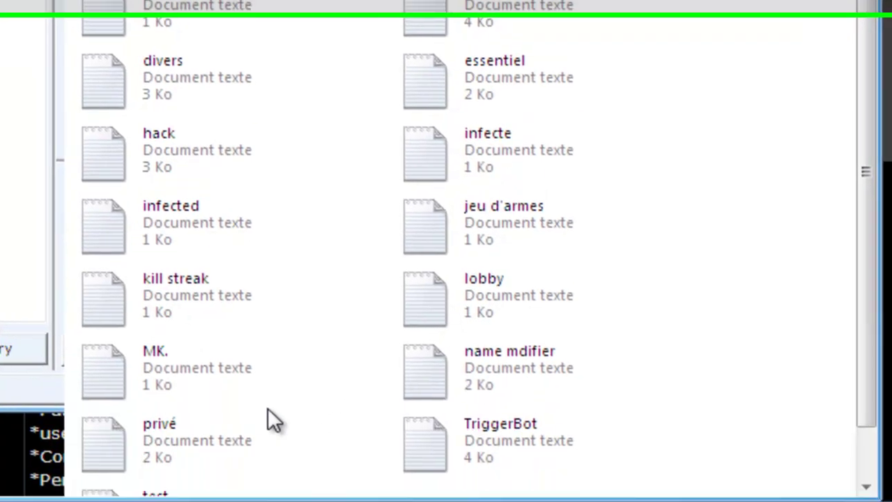
Open the saved test text file from the txtcodes folder, check its game ID, name and codes, and close it
{"action": "scroll", "coordinate": [267, 409], "scroll_direction": "down", "scroll_amount": 2}
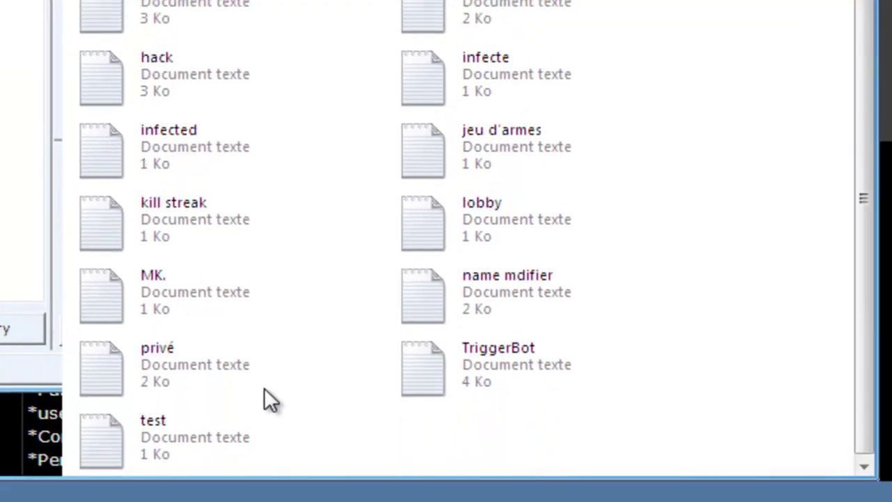
{"action": "double_click", "coordinate": [127, 431]}
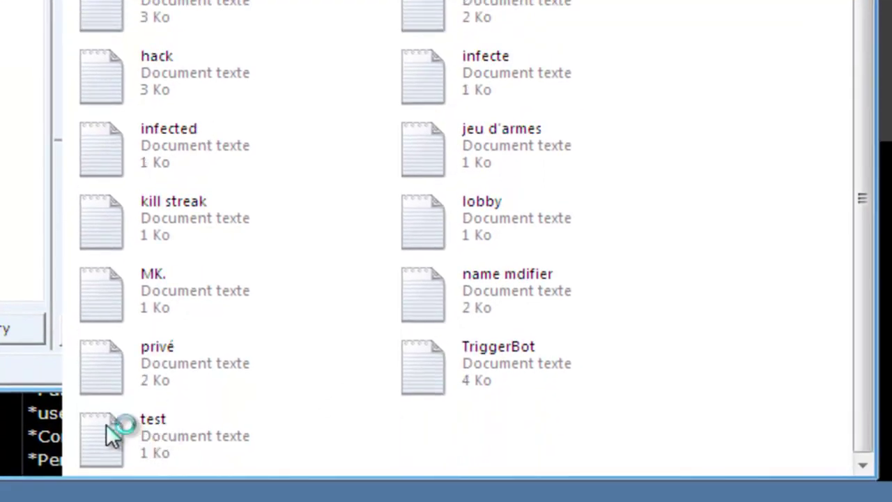
{"action": "left_click", "coordinate": [109, 433]}
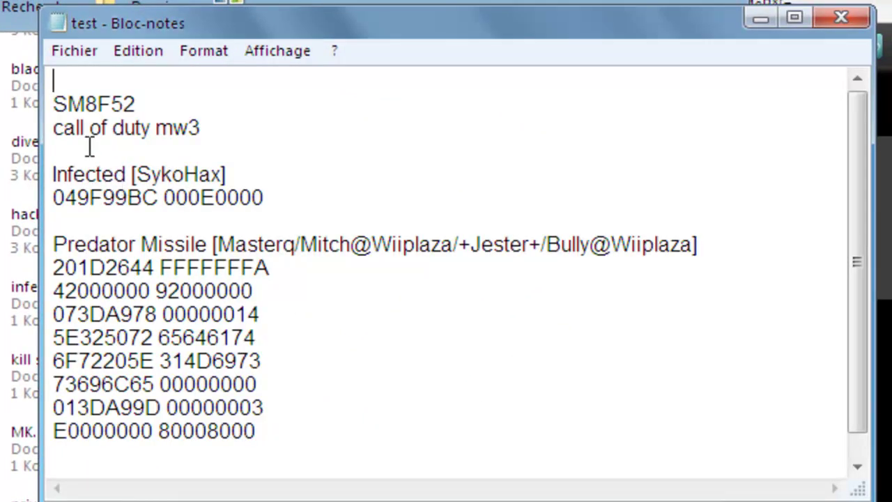
{"action": "left_click_drag", "start_coordinate": [53, 103], "coordinate": [202, 153]}
{"action": "left_click", "coordinate": [128, 198]}
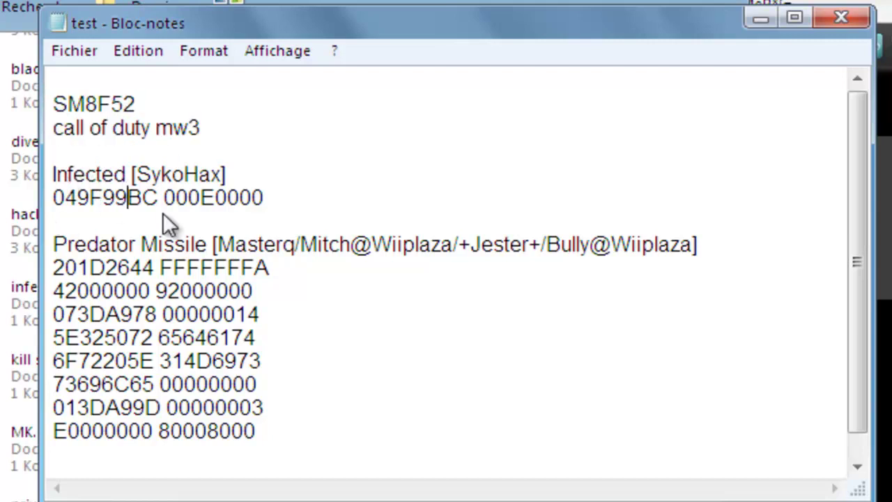
{"action": "left_click", "coordinate": [835, 17]}
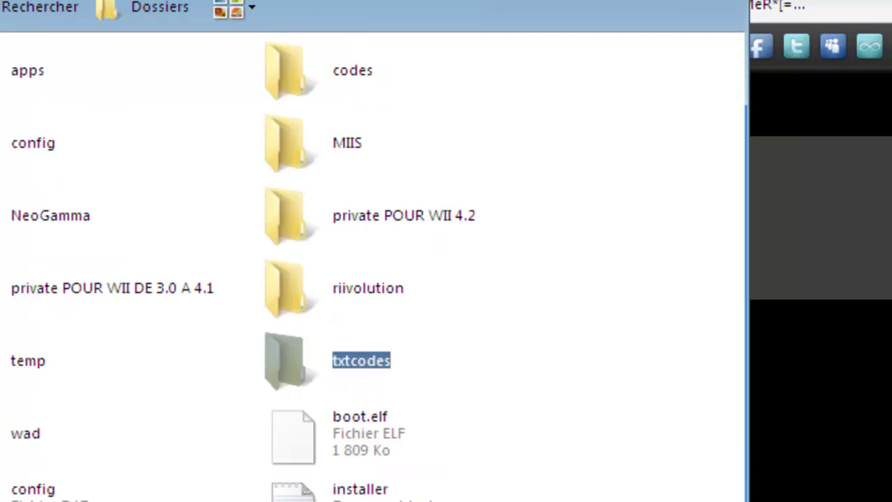
{"action": "key", "text": "Return"}
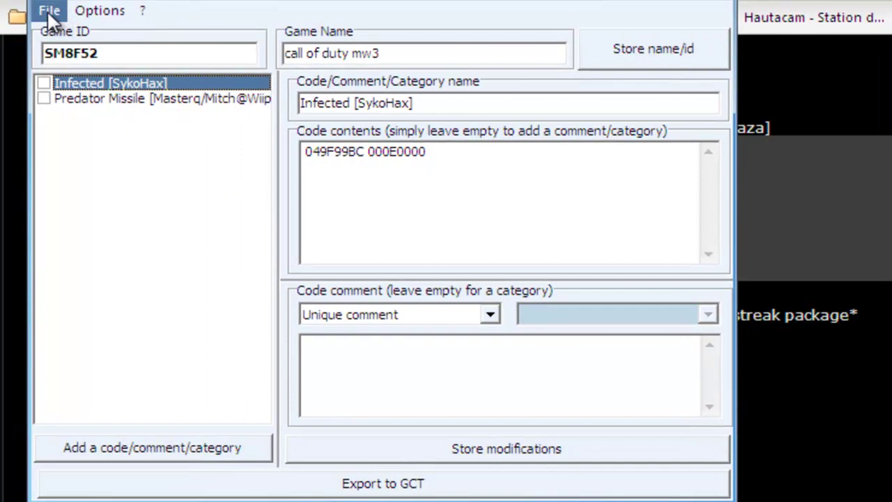
{"action": "left_click", "coordinate": [49, 14]}
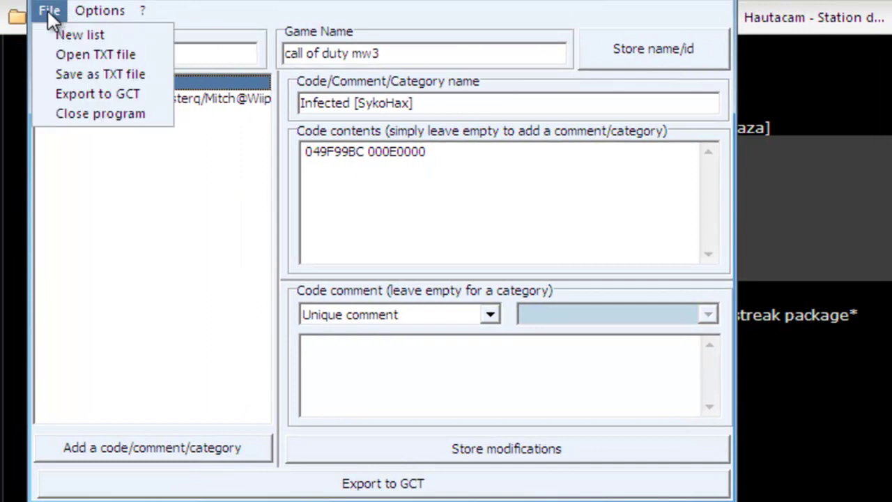
{"action": "left_click", "coordinate": [94, 99]}
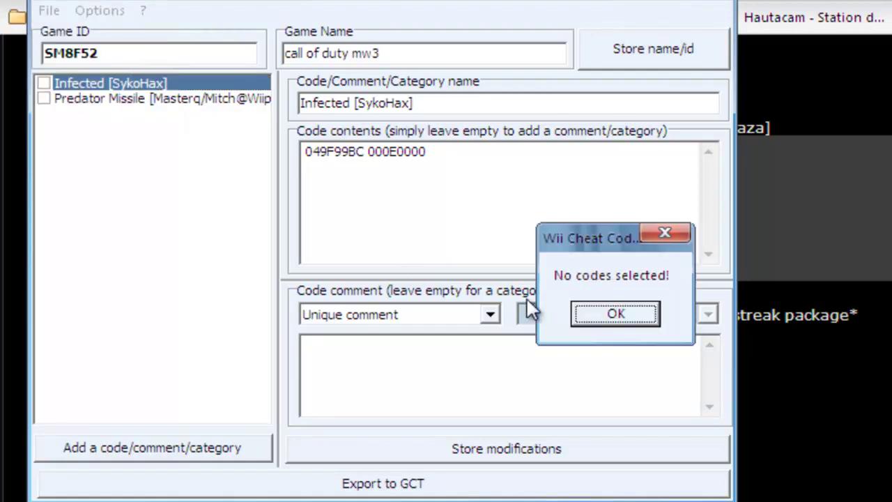
{"action": "left_click", "coordinate": [616, 315]}
Enable both the Infected and Predator Missile codes and start exporting them to GCT
{"action": "left_click", "coordinate": [43, 85]}
{"action": "left_click", "coordinate": [43, 100]}
{"action": "left_click", "coordinate": [49, 10]}
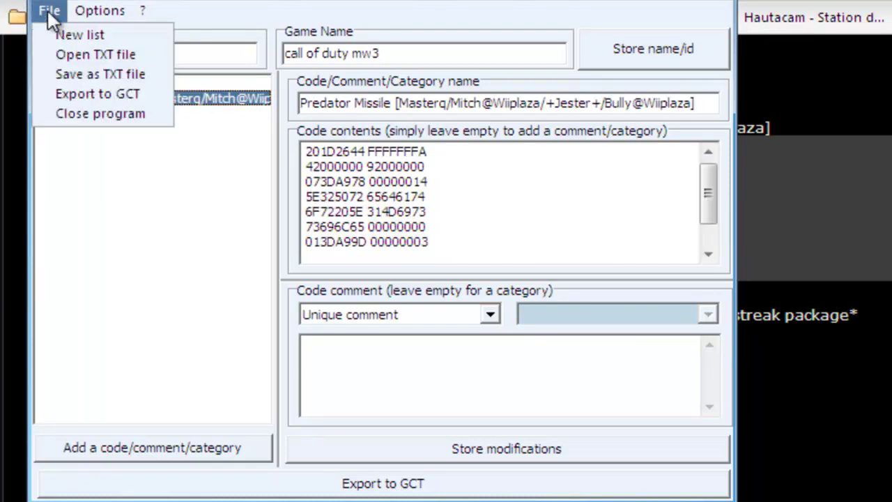
{"action": "left_click", "coordinate": [67, 75]}
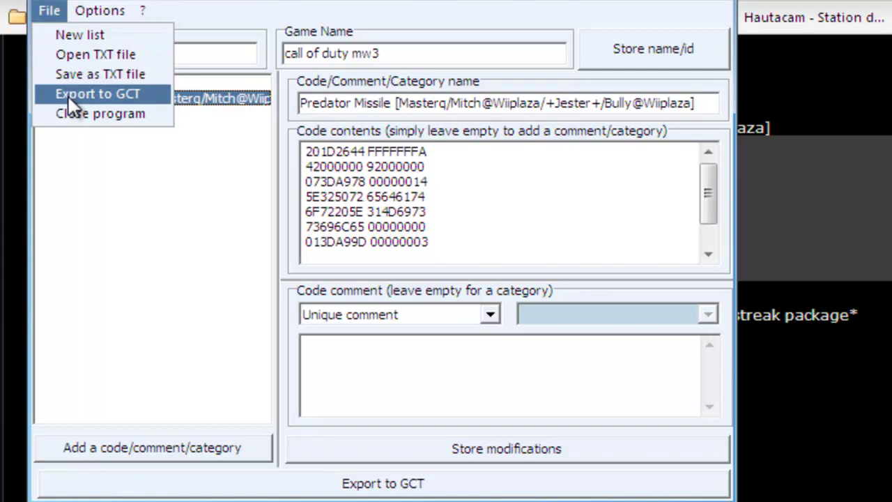
{"action": "left_click", "coordinate": [69, 97]}
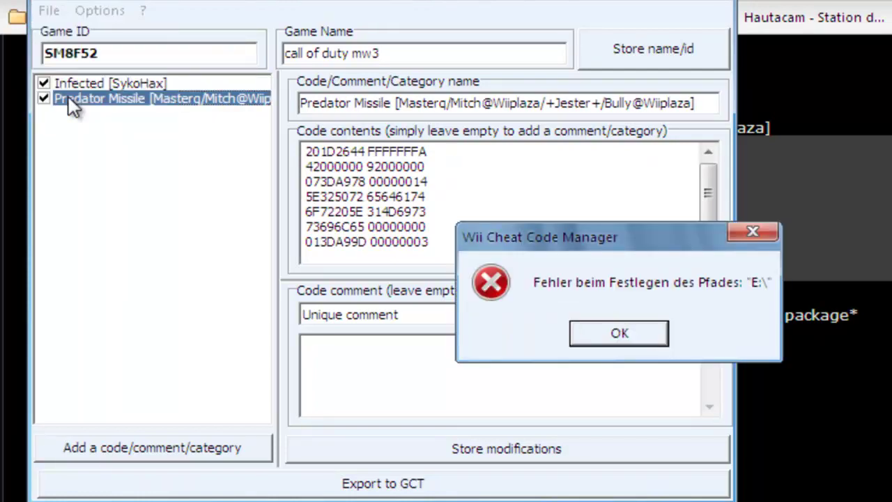
{"action": "left_click", "coordinate": [616, 335]}
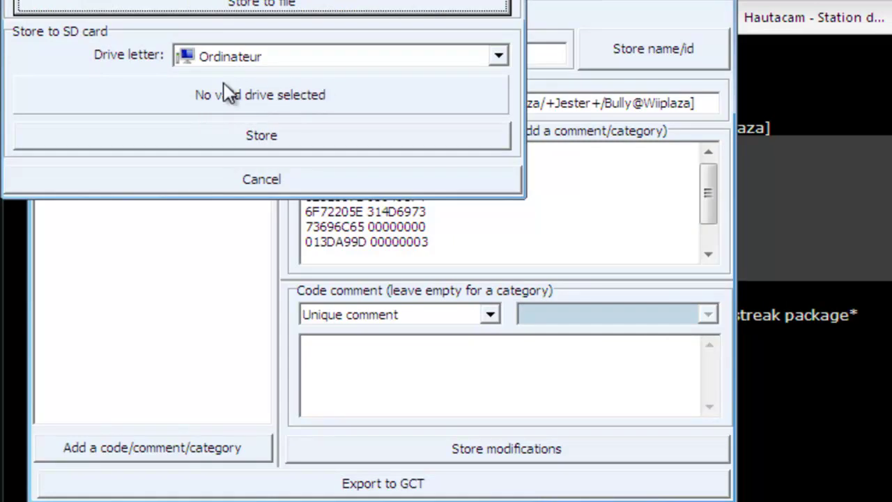
Choose to store the GCT export to a file and open the codes folder on removable disk G: as its destination
{"action": "left_click", "coordinate": [212, 14]}
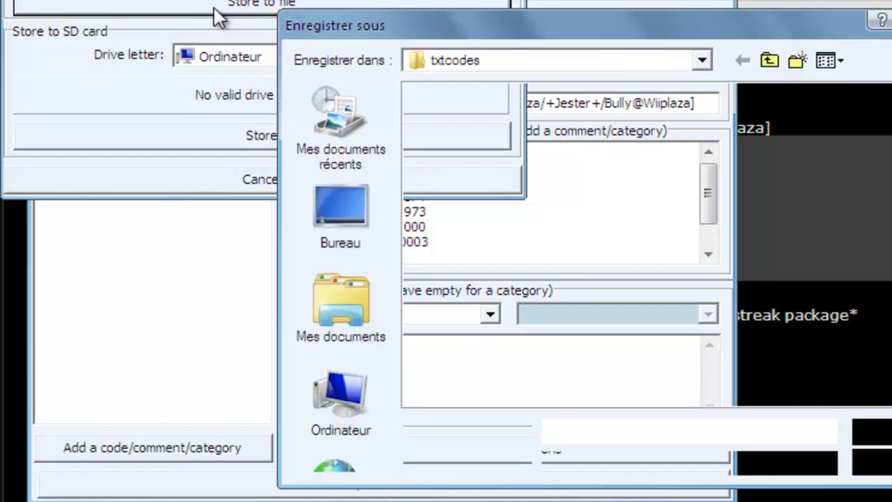
{"action": "left_click", "coordinate": [352, 427]}
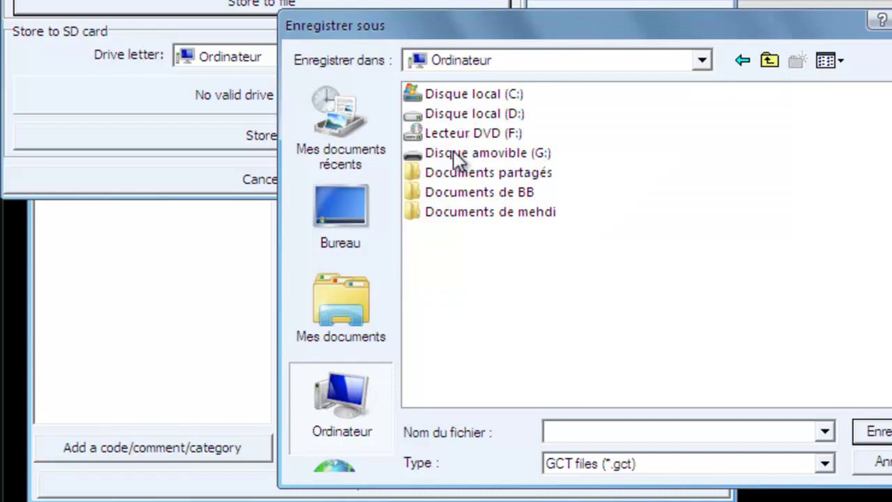
{"action": "left_click", "coordinate": [450, 166]}
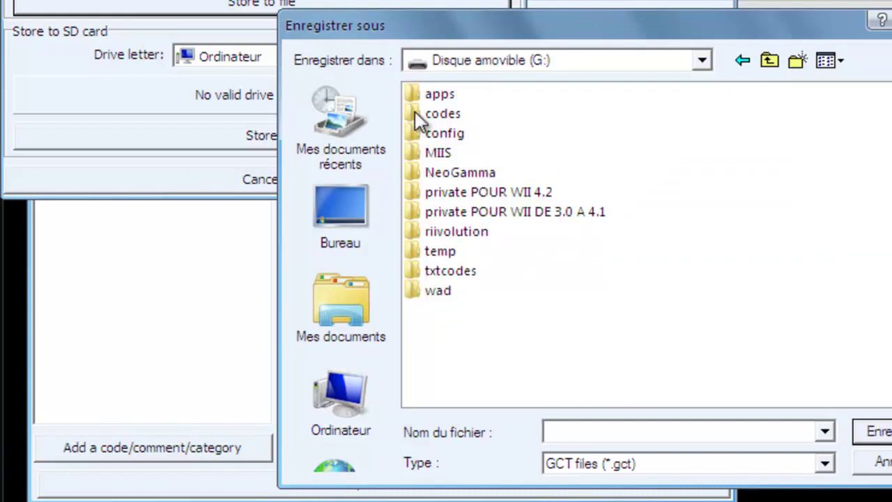
{"action": "left_click", "coordinate": [439, 113]}
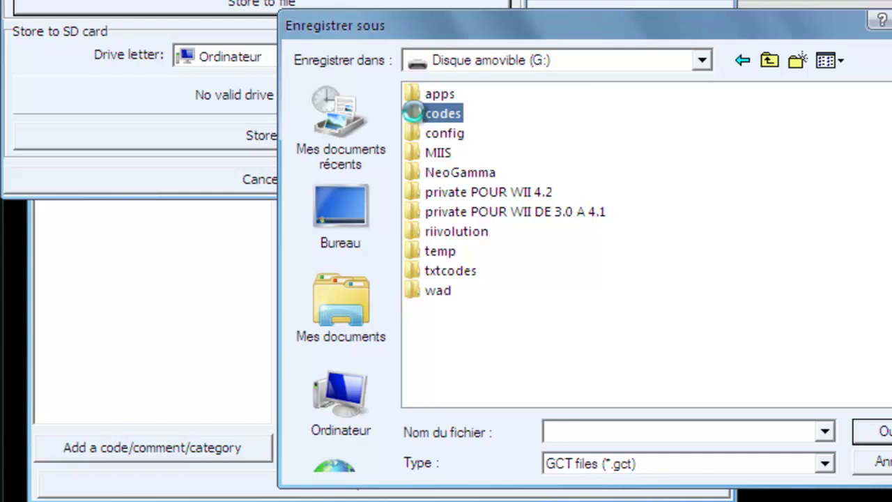
{"action": "double_click", "coordinate": [416, 113]}
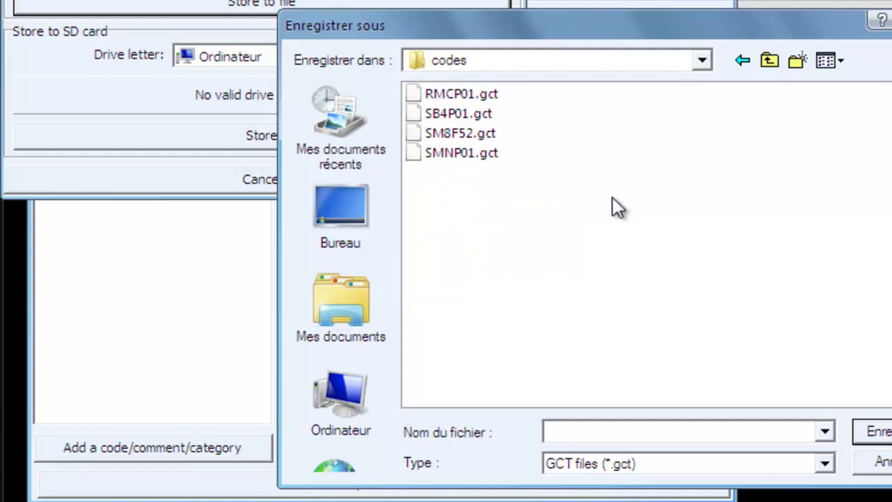
{"action": "left_click", "coordinate": [442, 133]}
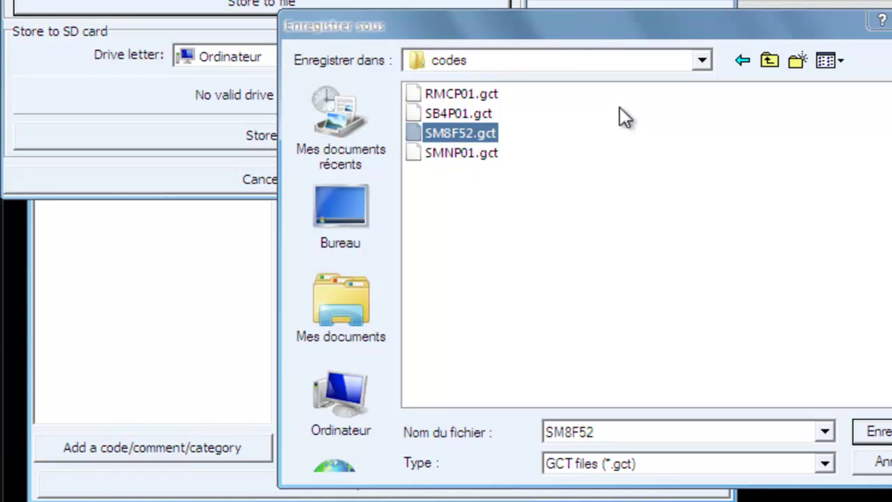
{"action": "key", "text": "Delete"}
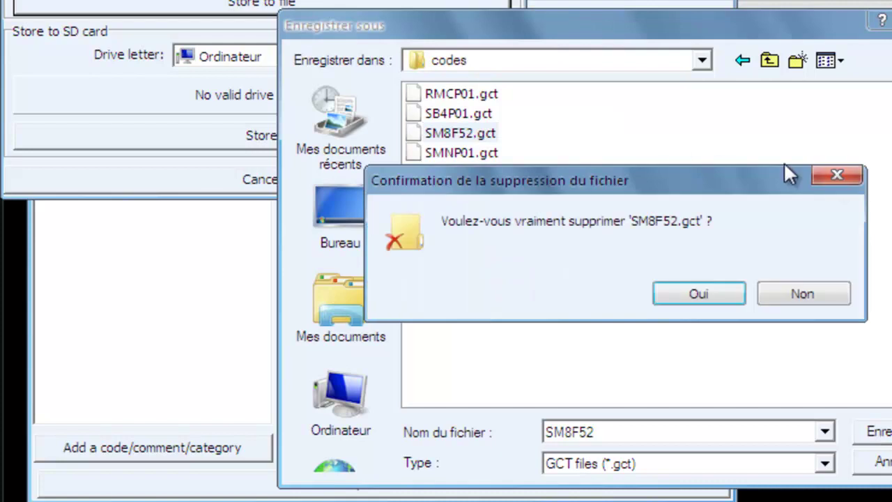
{"action": "left_click", "coordinate": [835, 176]}
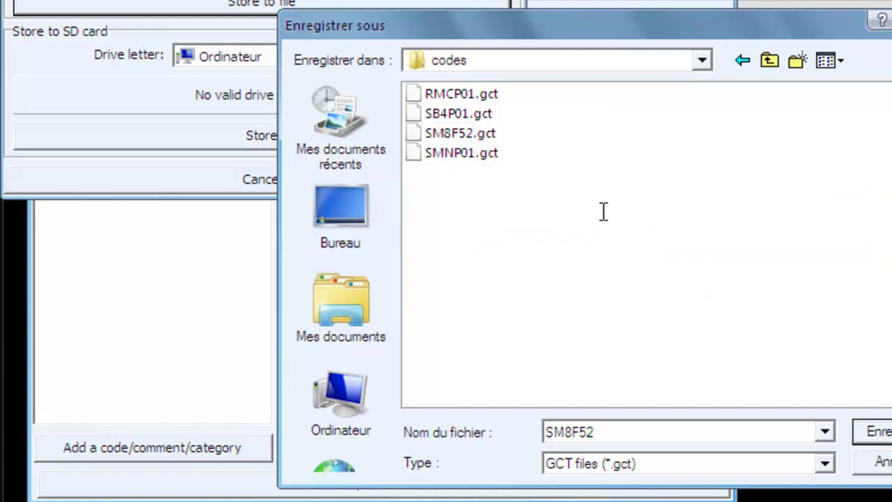
{"action": "double_click", "coordinate": [605, 432]}
{"action": "left_click", "coordinate": [628, 430]}
{"action": "left_click_drag", "start_coordinate": [598, 433], "coordinate": [617, 437]}
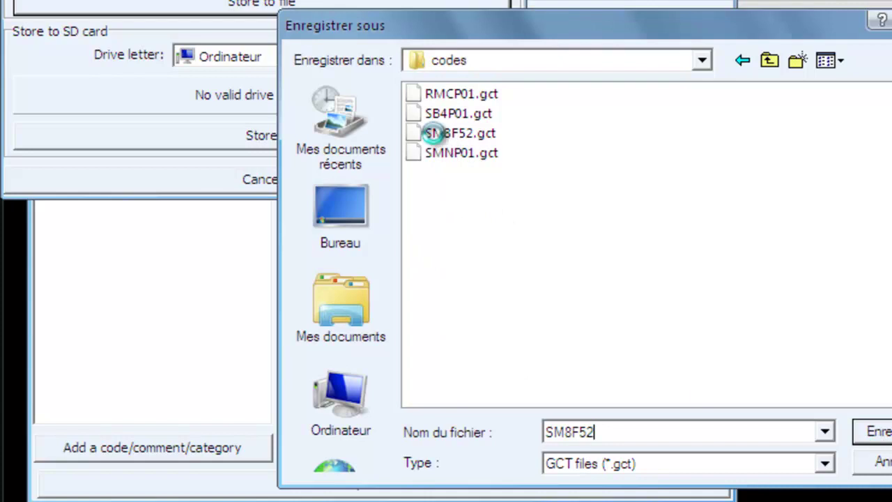
Save the GCT export as SM8F52.gct in the codes folder, keeping the existing file's name
{"action": "left_click", "coordinate": [447, 133]}
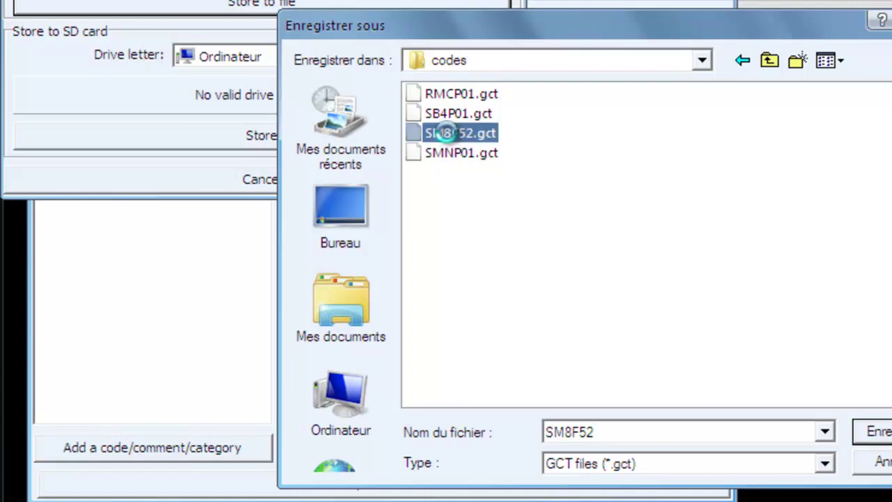
{"action": "key", "text": "Delete"}
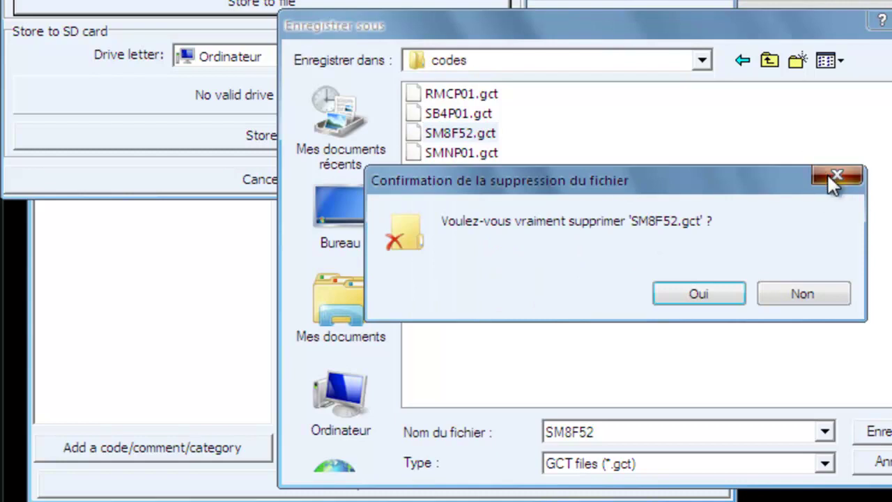
{"action": "left_click", "coordinate": [824, 170]}
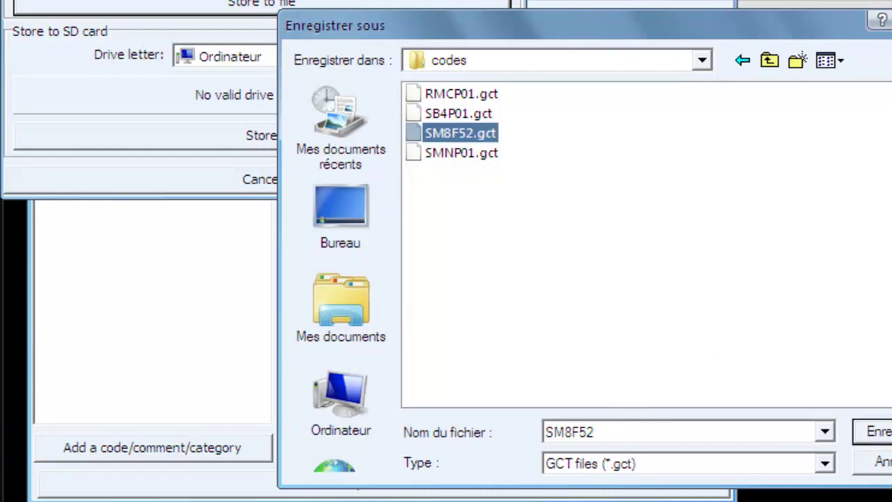
{"action": "left_click", "coordinate": [872, 431]}
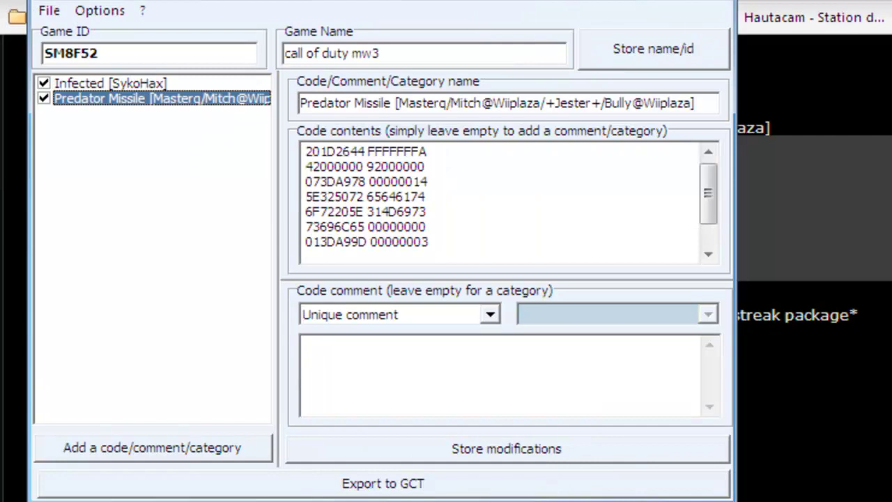
Switch away from the code manager to the forum page and minimize all windows to show the desktop
{"action": "key", "text": "alt+Tab"}
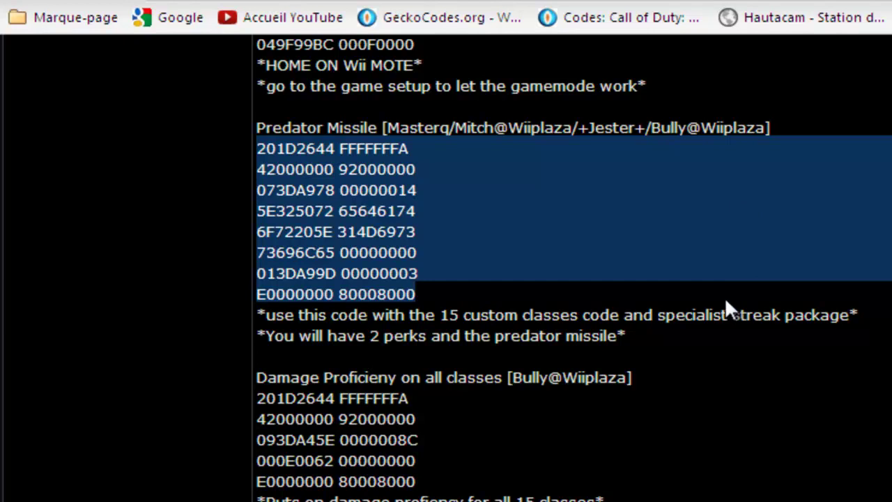
{"action": "key", "text": "super+d"}
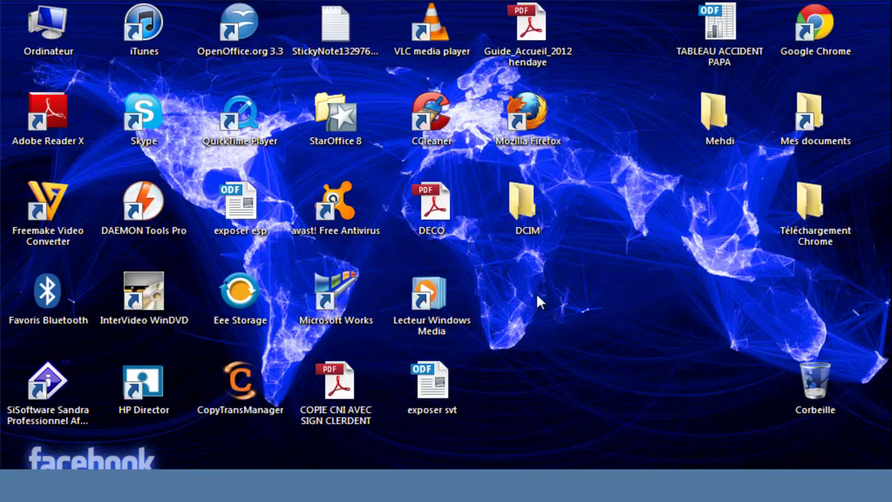
{"action": "key", "text": "ctrl+x"}
{"action": "key", "text": "Escape"}
{"action": "left_click_drag", "start_coordinate": [686, 383], "coordinate": [498, 265]}
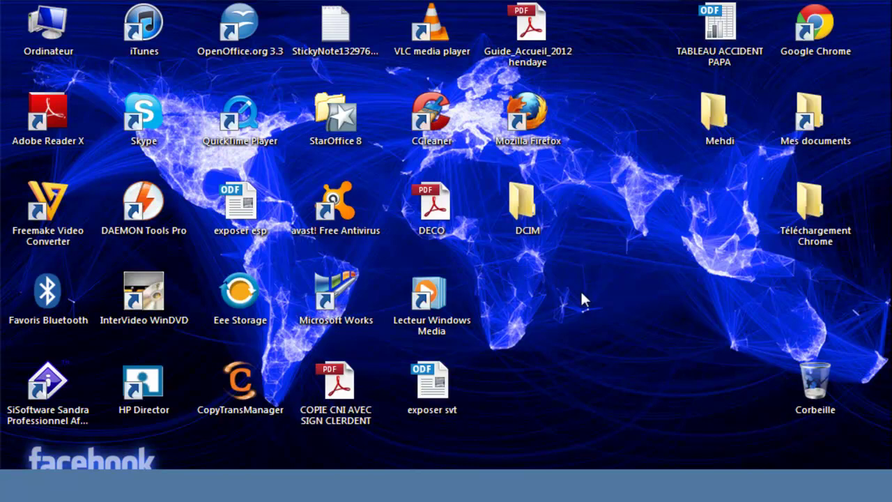